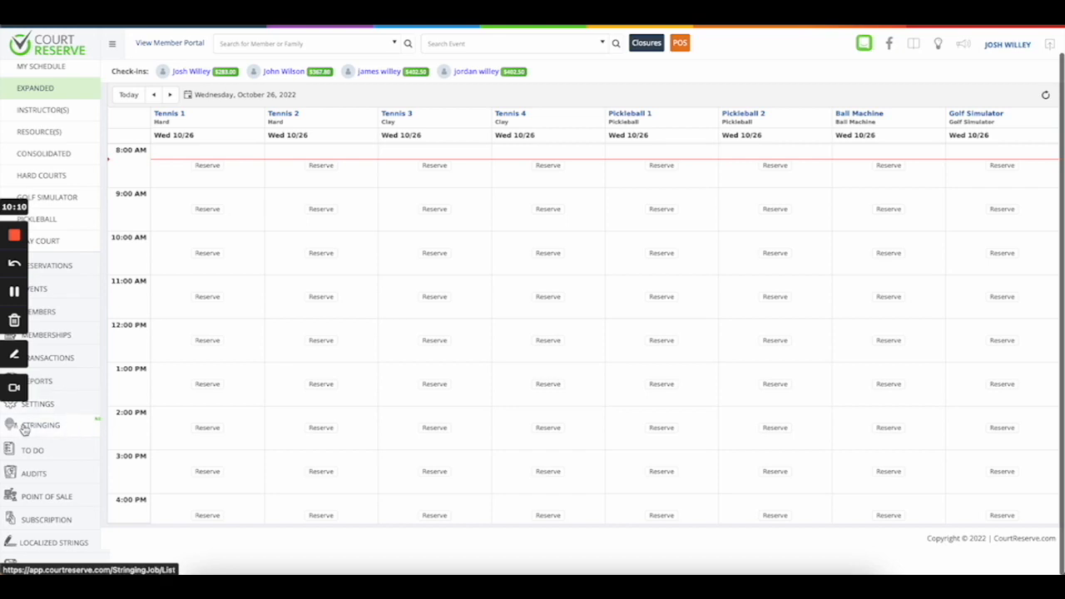
Go from the court scheduler to the Stringing jobs page using the left sidebar.
click(42, 425)
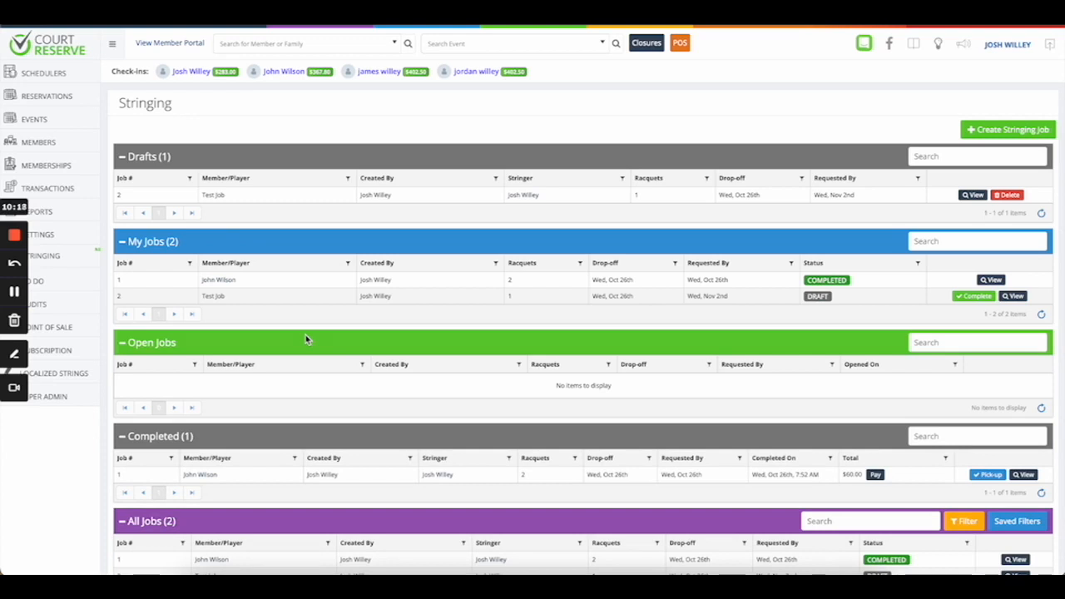
Collapse the Drafts, My Jobs, Open Jobs, Completed and All Jobs sections.
click(124, 159)
click(123, 189)
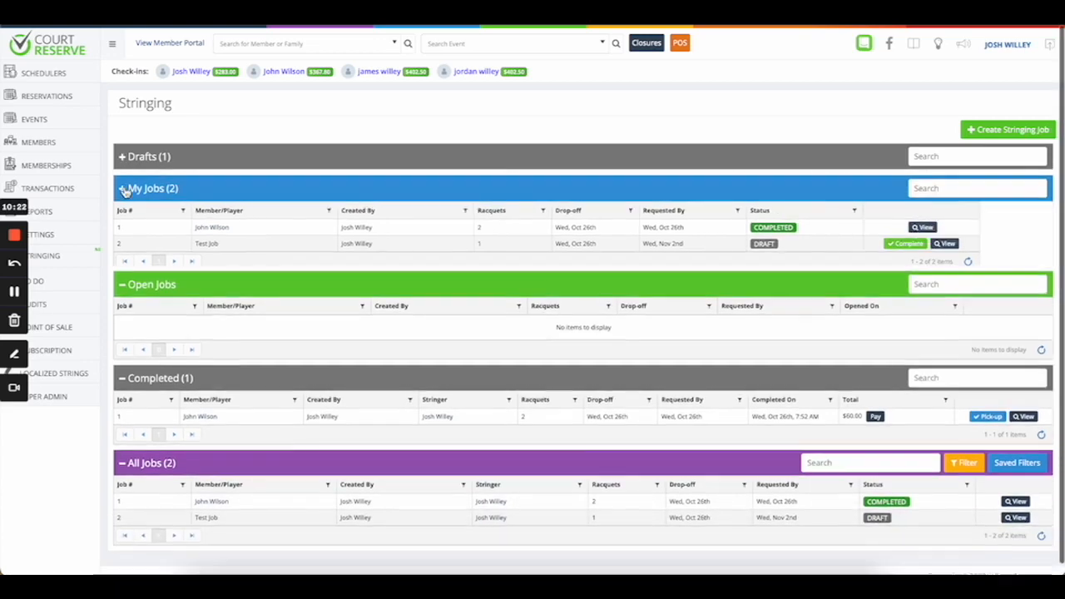
click(122, 222)
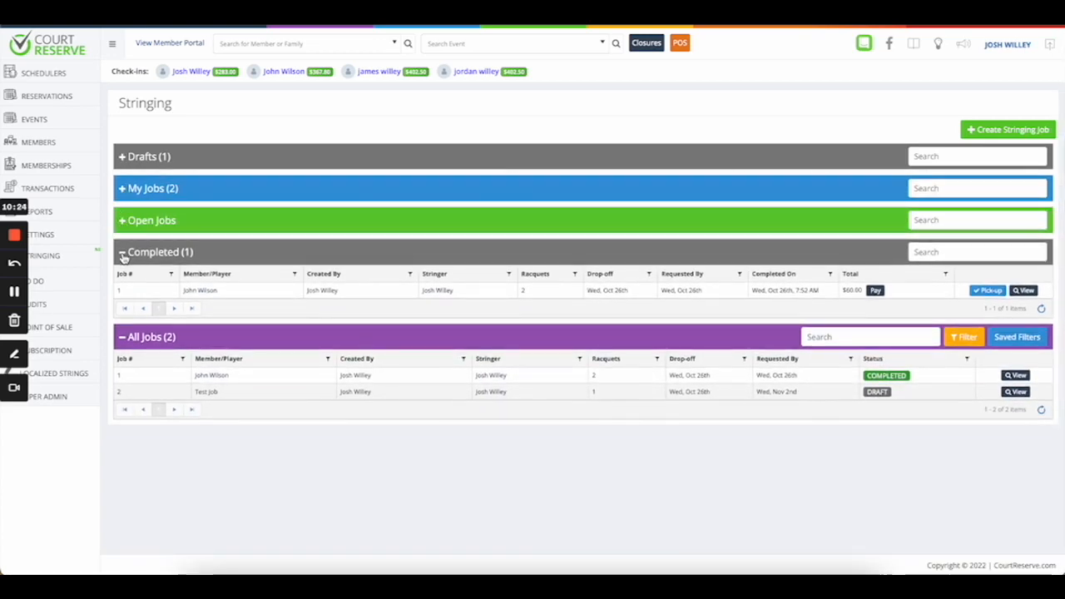
click(123, 253)
click(122, 286)
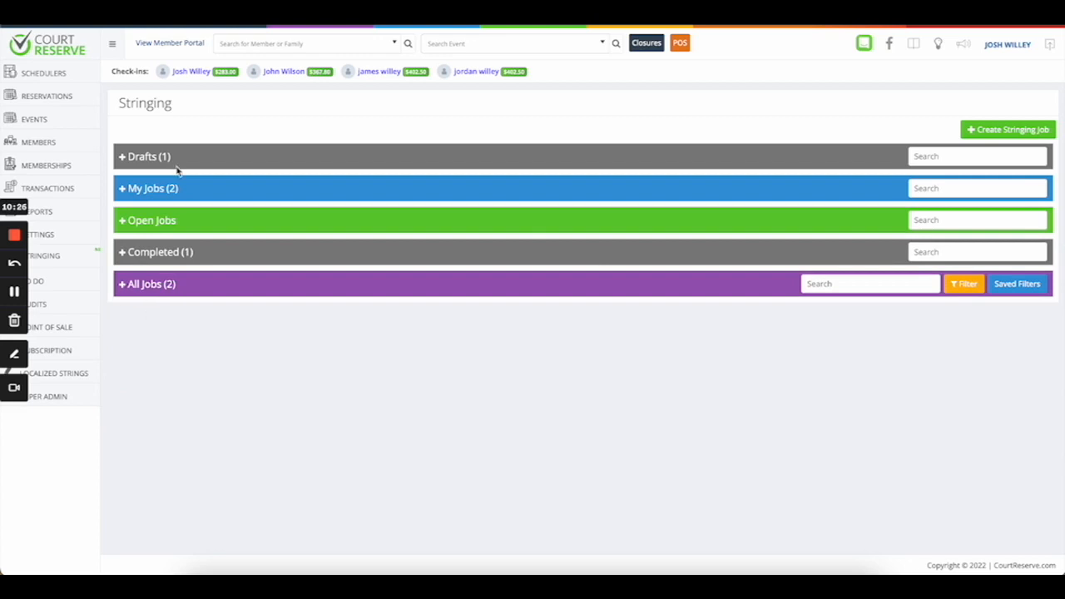
Re-expand each section, leaving All Jobs collapsed, and start a new stringing job.
click(122, 158)
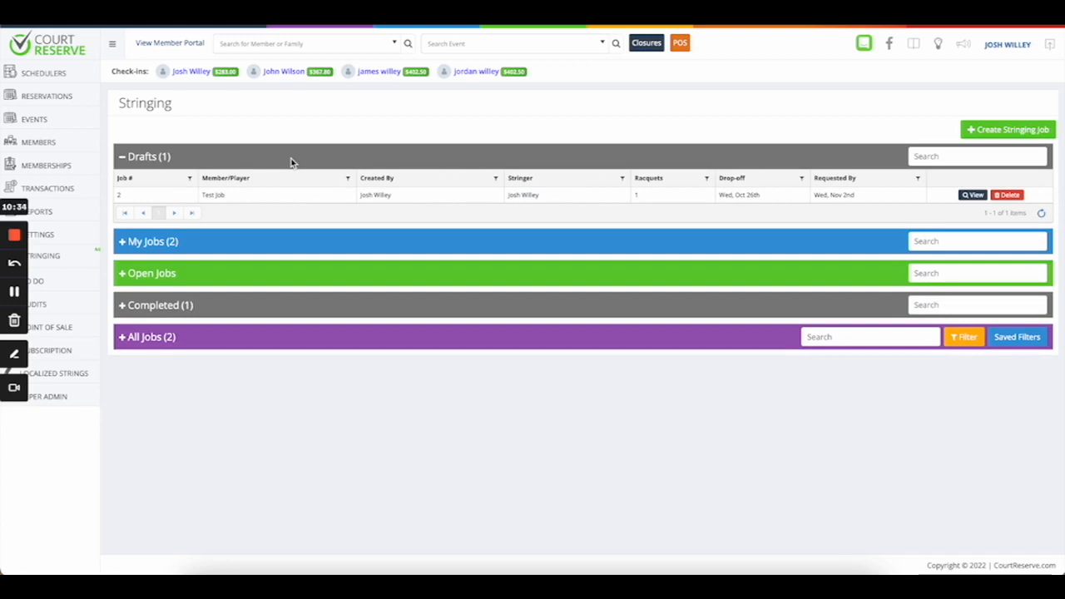
click(124, 243)
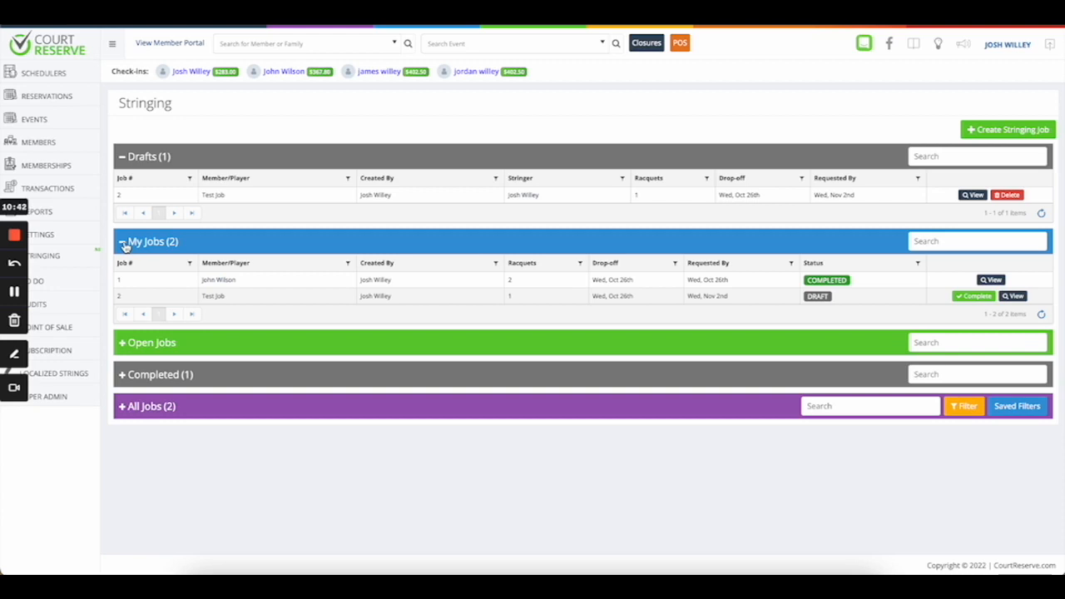
click(124, 345)
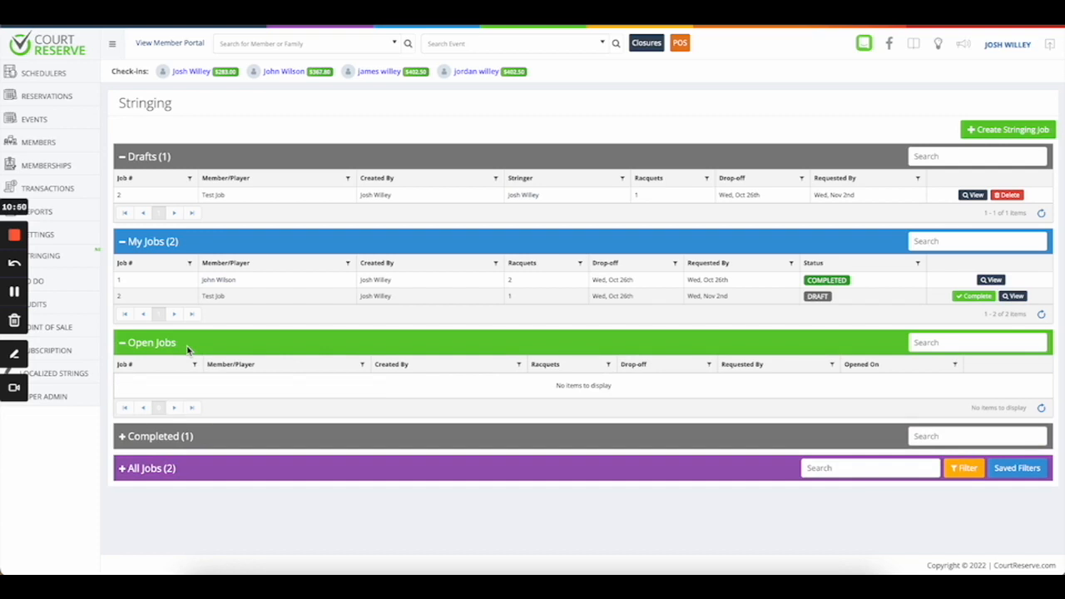
click(129, 437)
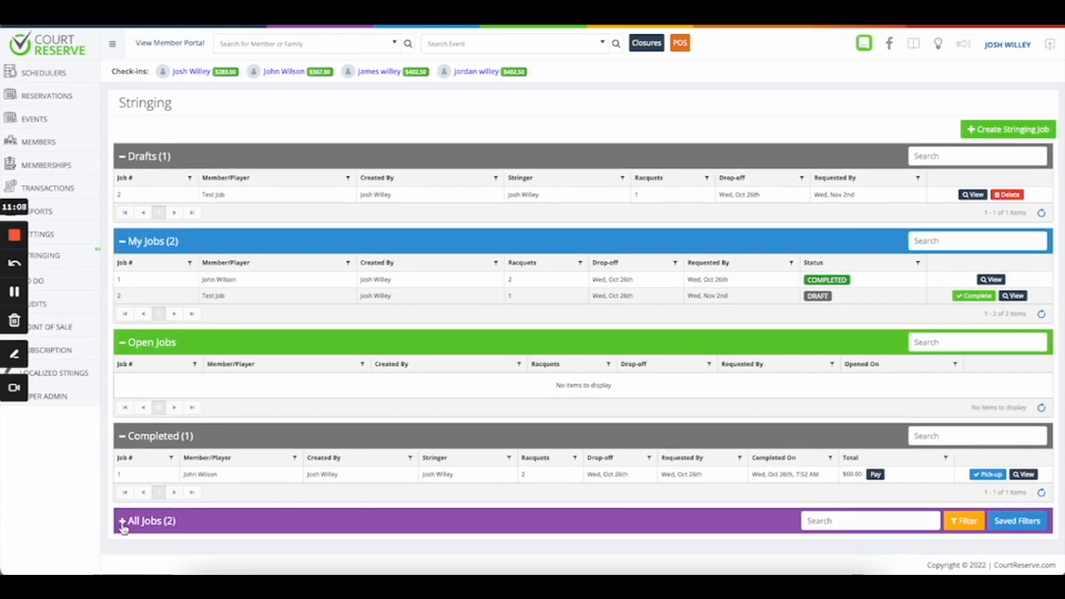
click(153, 523)
scroll(158, 520, down, 2)
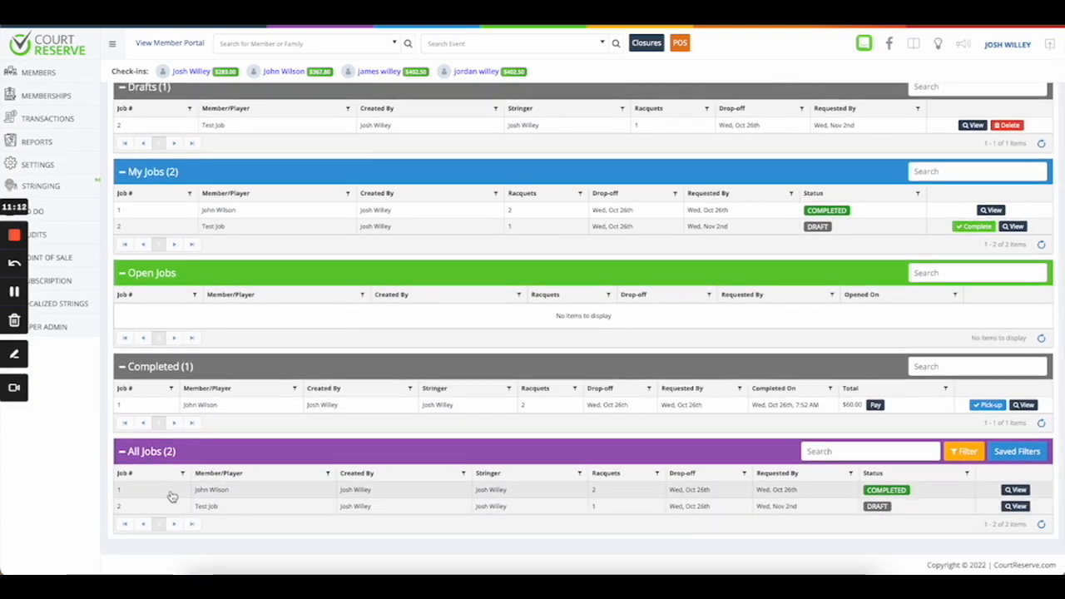
click(125, 452)
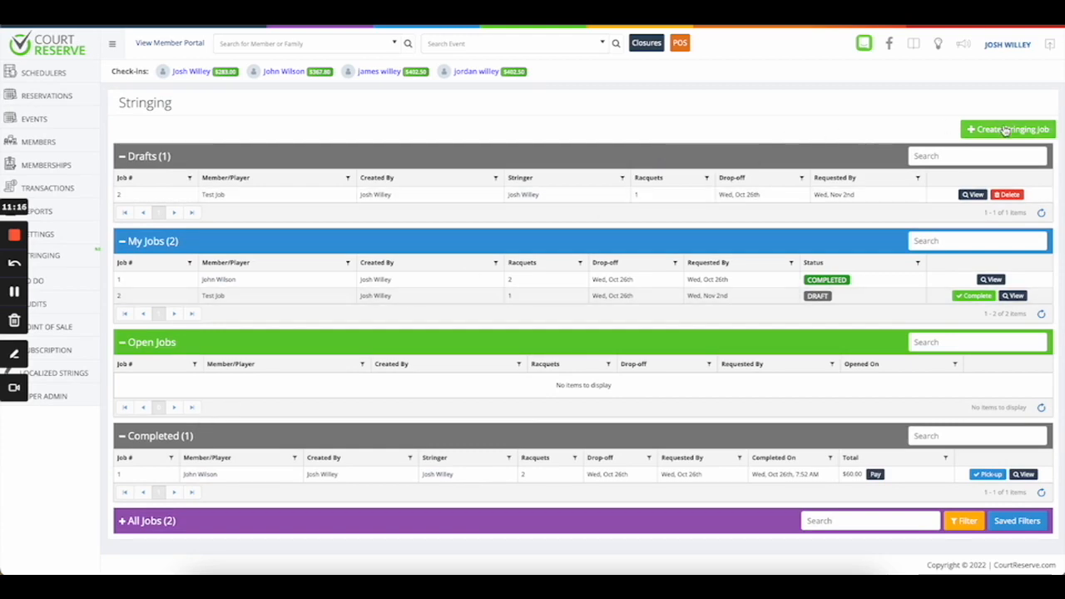
click(1005, 131)
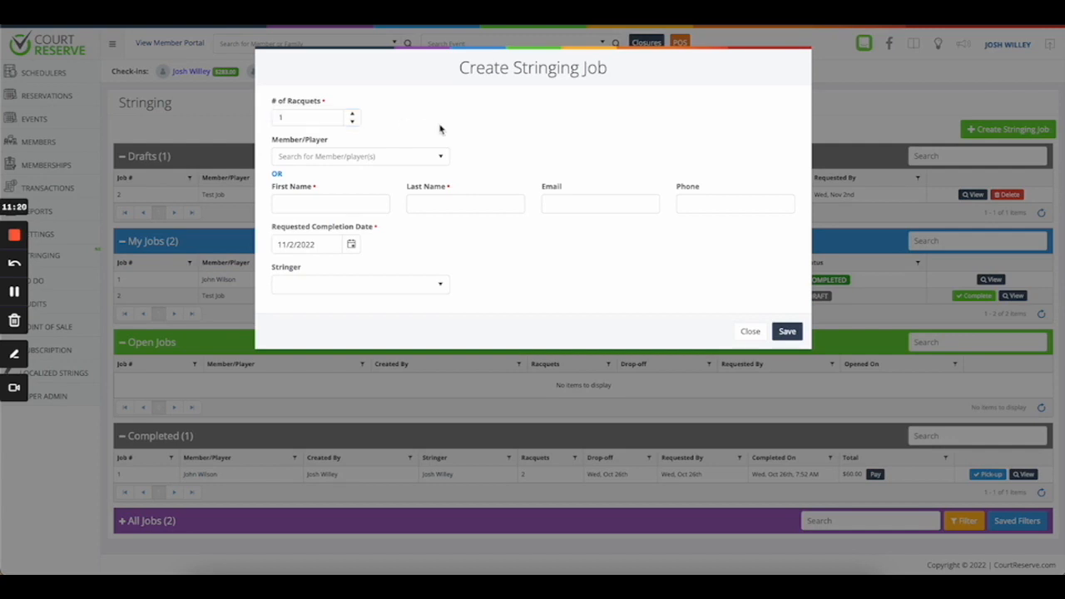
Search the member list for a customer by name, then clear the search.
click(359, 160)
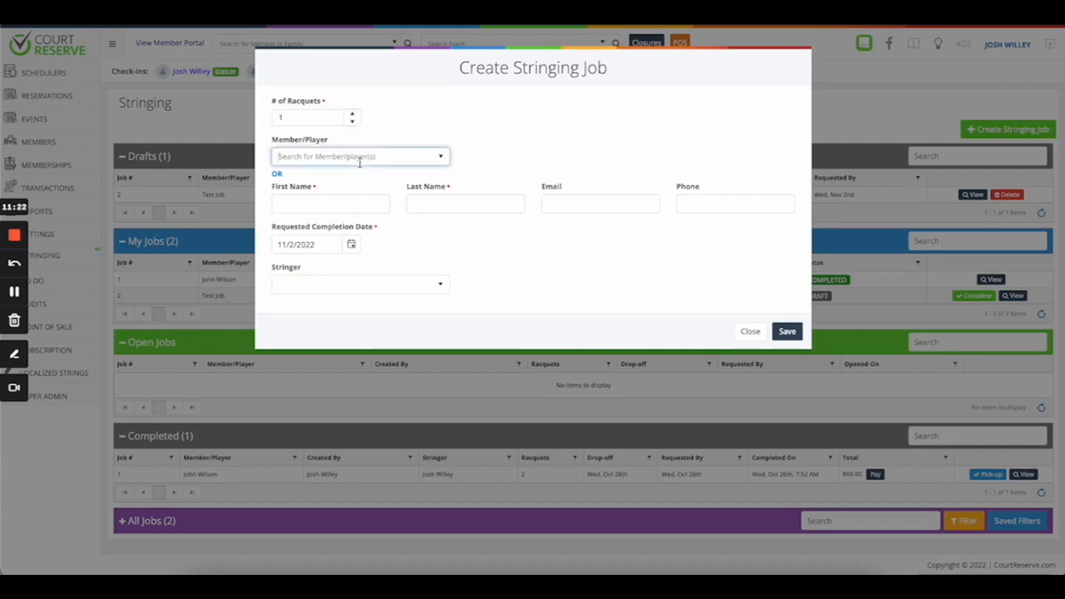
text(john)
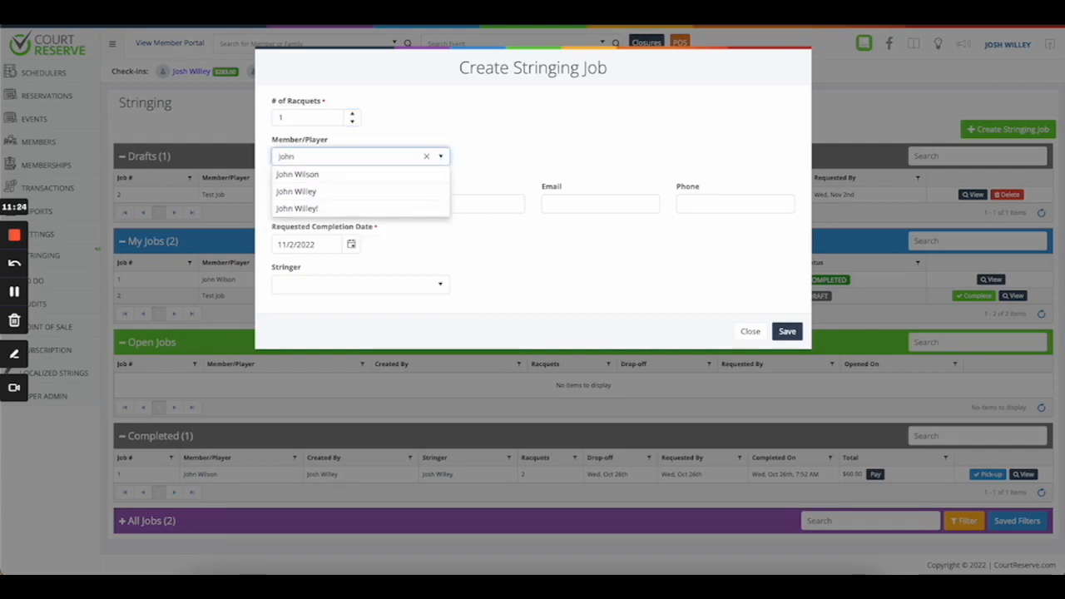
click(544, 95)
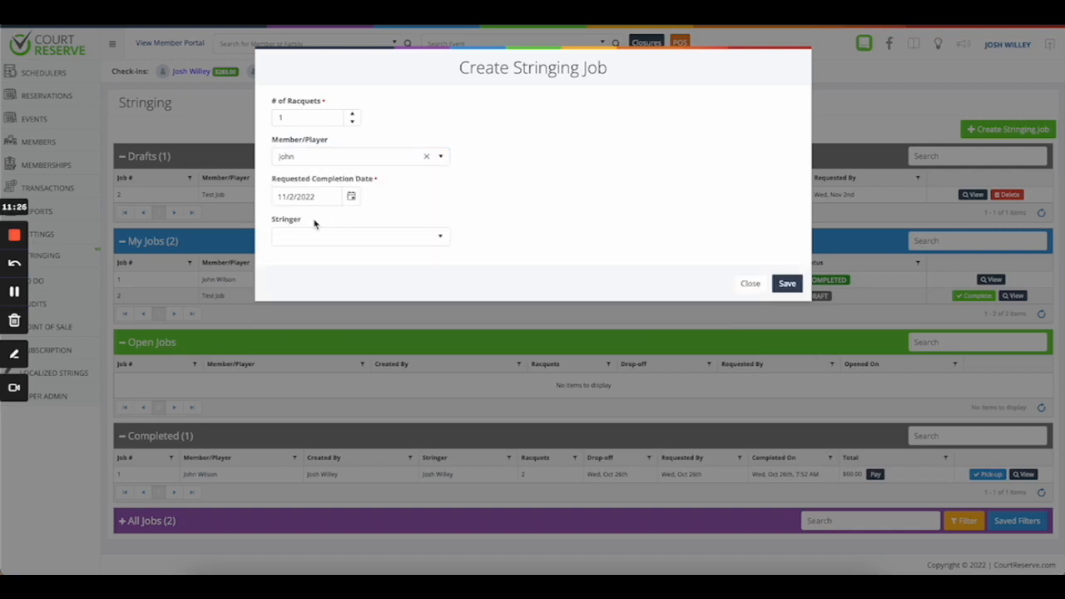
click(426, 157)
Type the customer's first and last name manually, leaving email and phone unfilled.
click(309, 206)
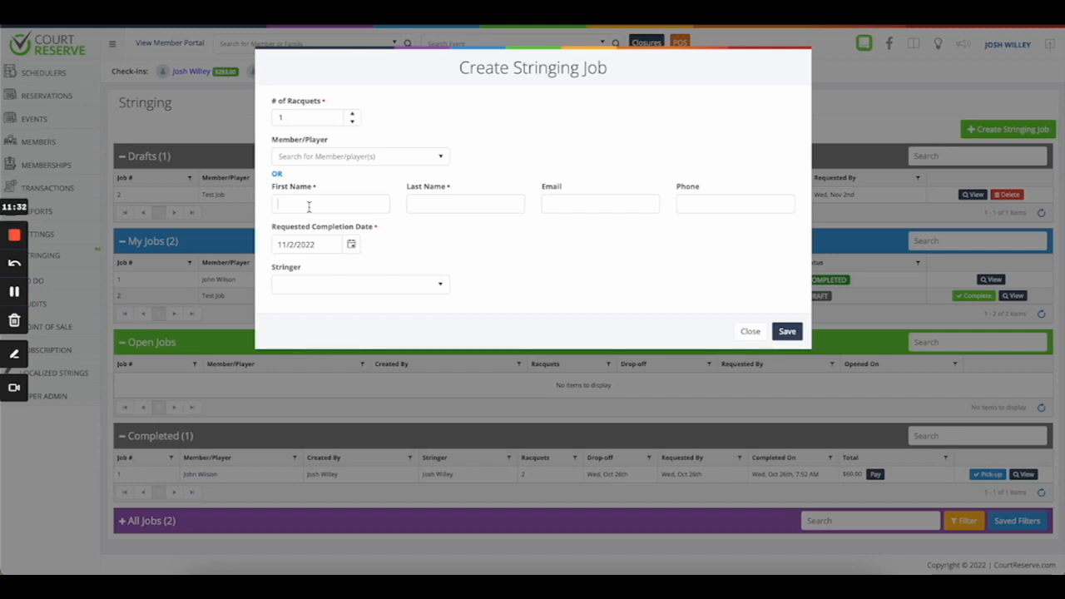
key(Down)
click(447, 206)
key(Down)
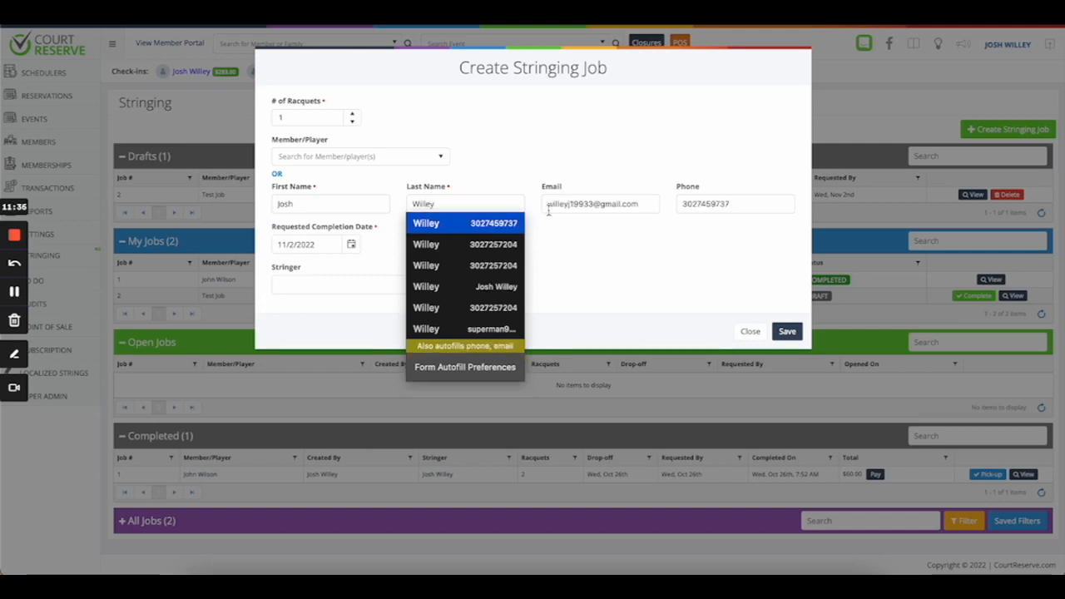
key(Escape)
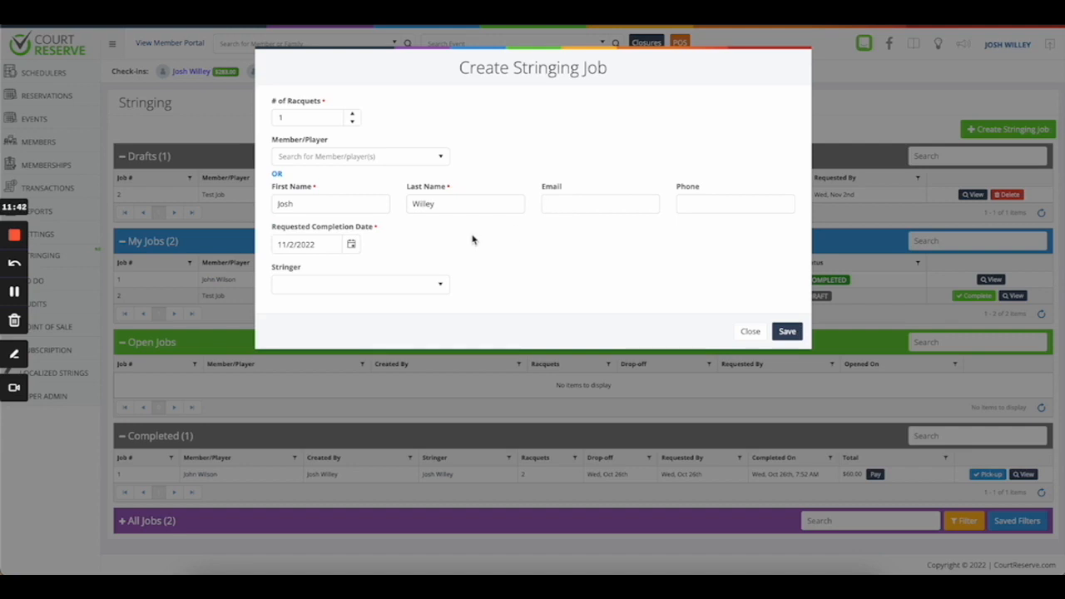
drag(272, 232, 369, 233)
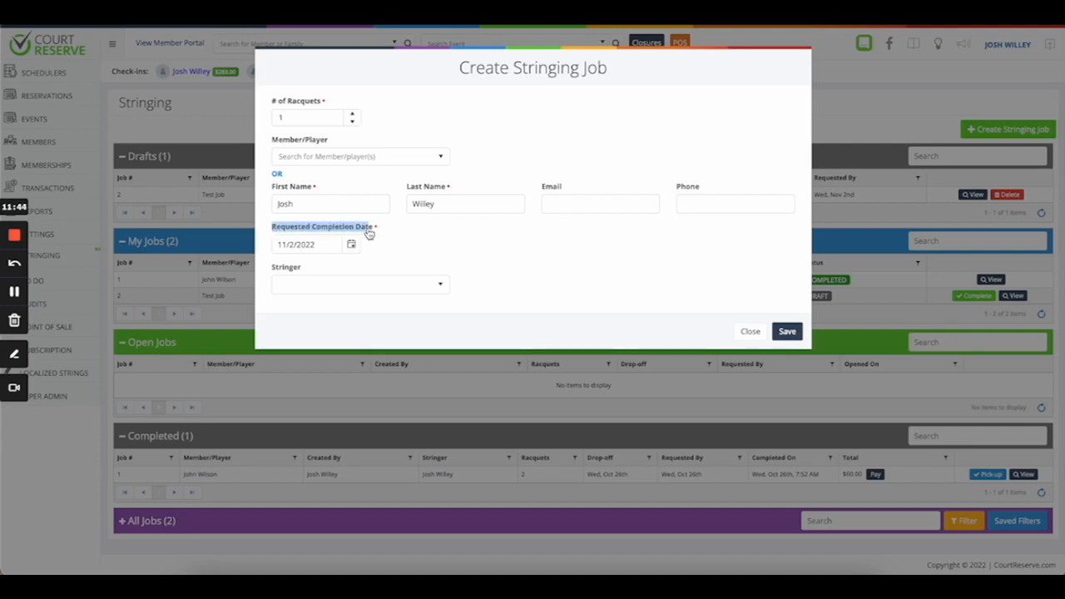
click(385, 242)
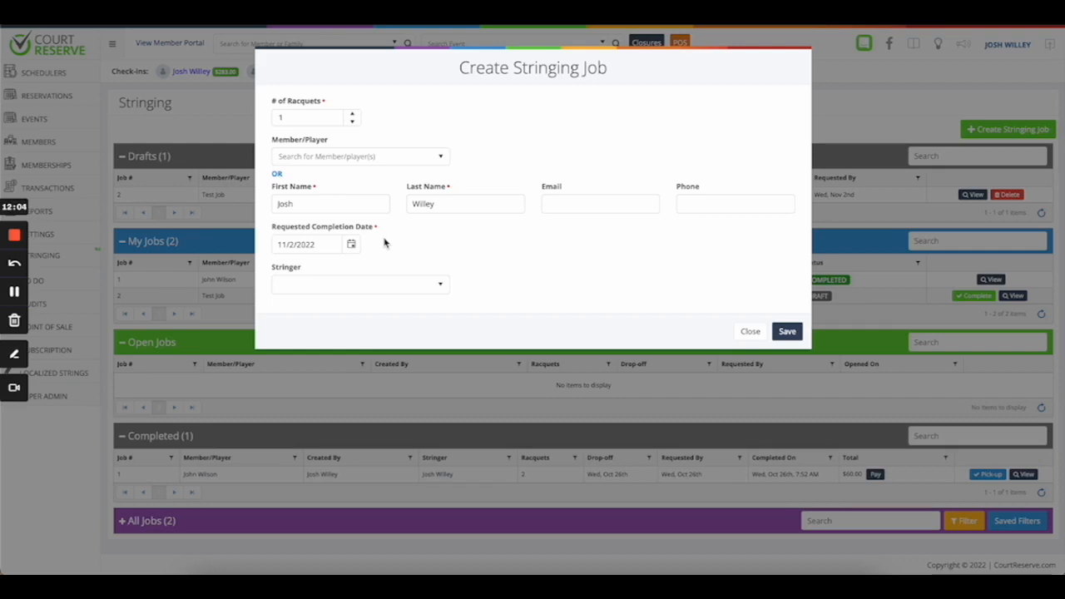
click(351, 244)
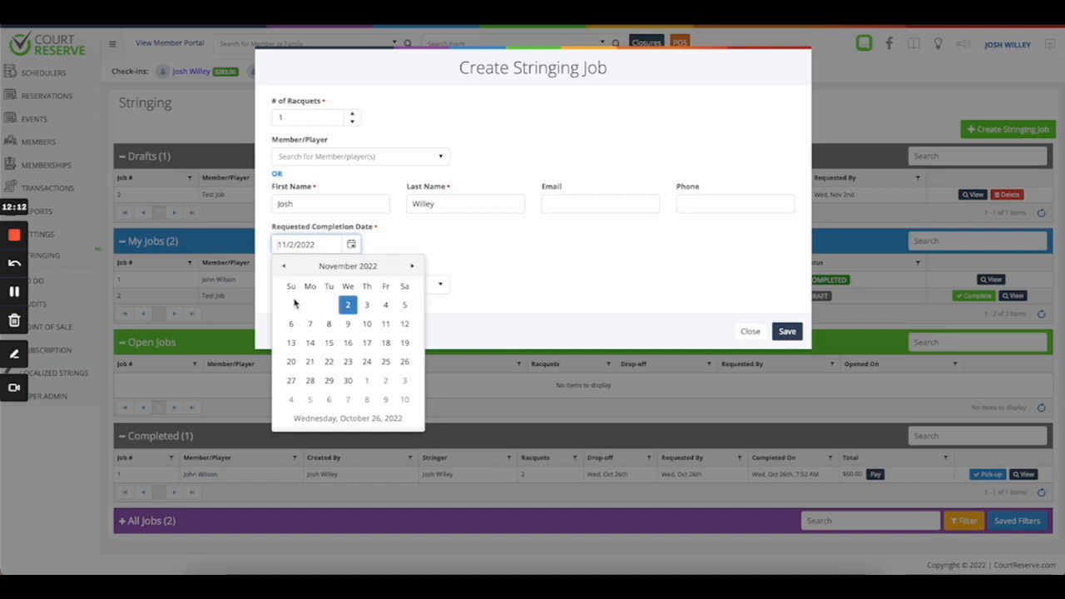
click(482, 249)
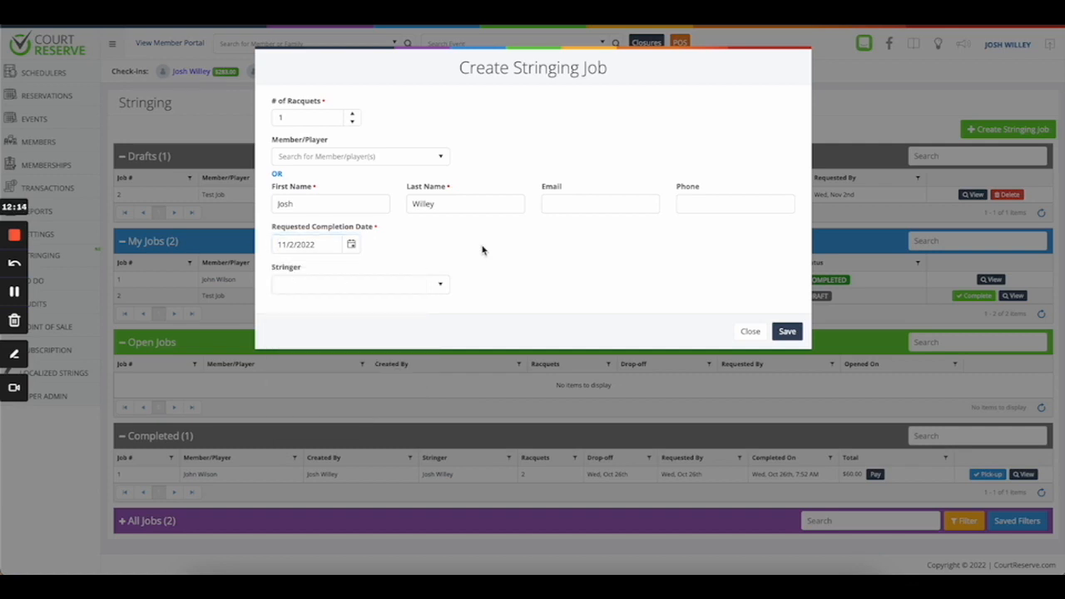
click(373, 284)
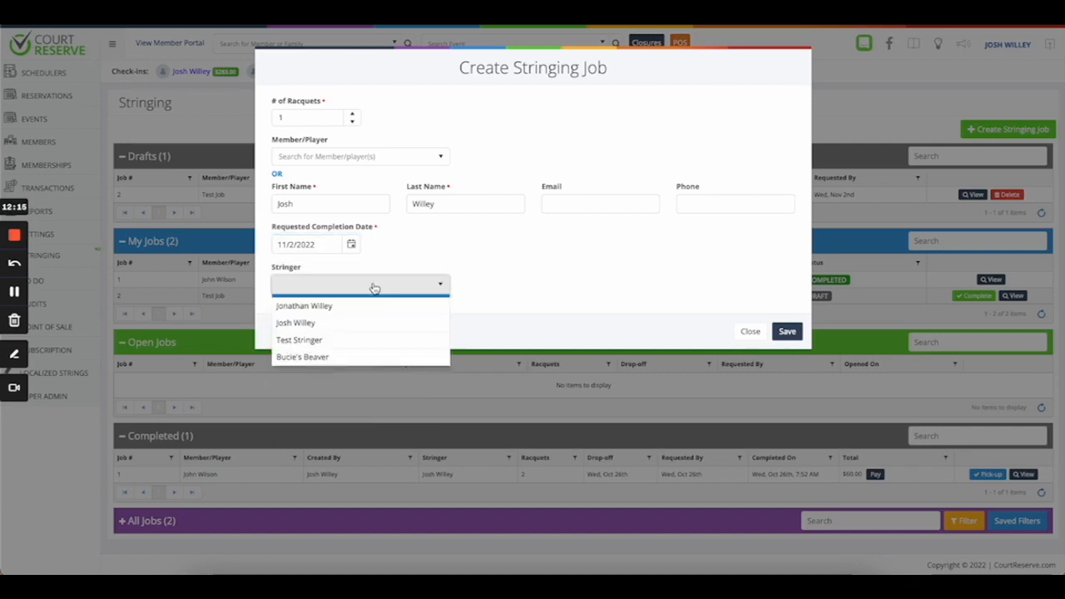
click(544, 295)
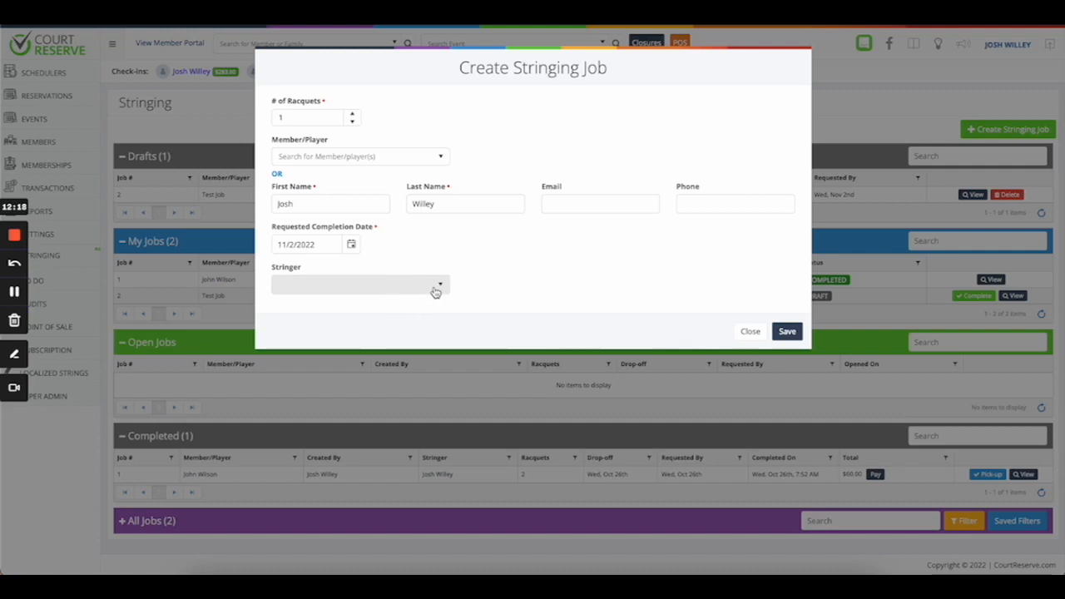
Save the new job and describe racquet #1 as 'Racuquet' with 52 lbs tension.
click(787, 332)
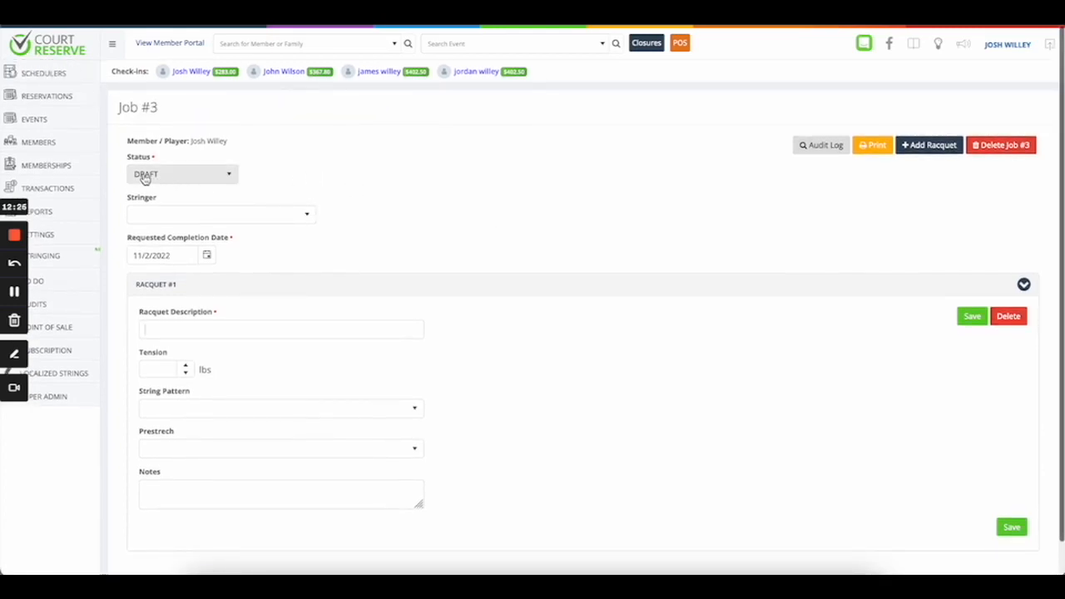
scroll(378, 223, down, 2)
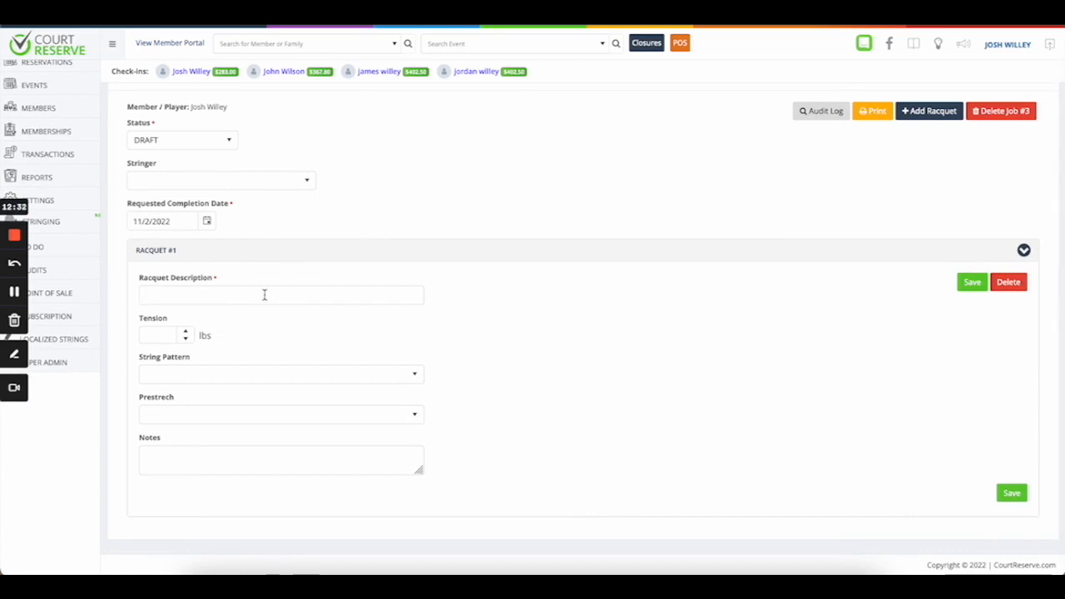
text(Racu)
text(quet)
click(162, 335)
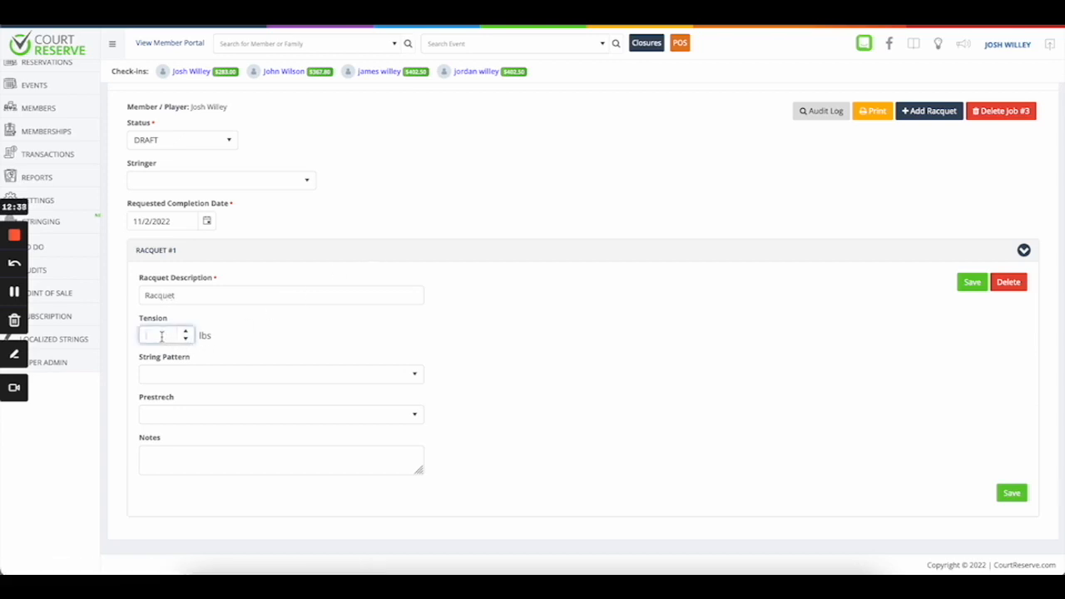
text(52)
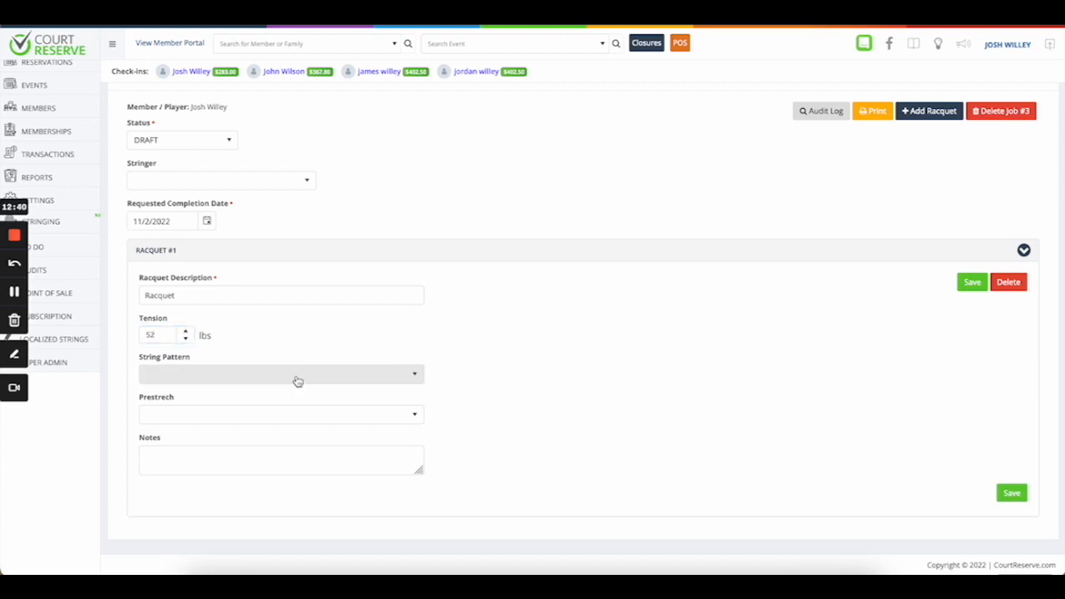
Set the racquet's string pattern to 18 x 20 and prestretch to 15 %, then save.
click(296, 381)
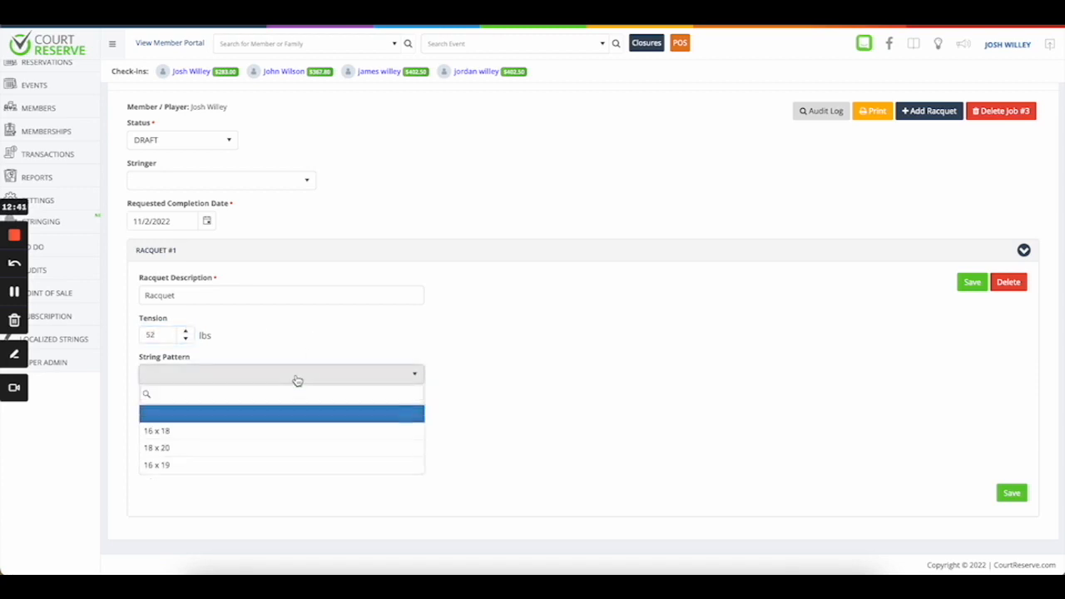
click(282, 451)
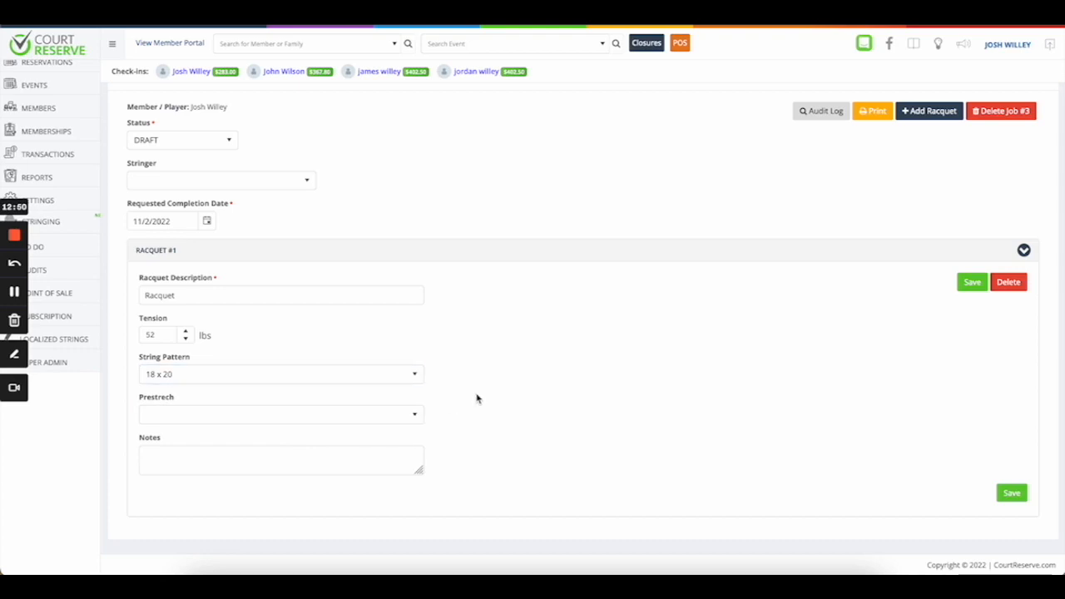
click(391, 417)
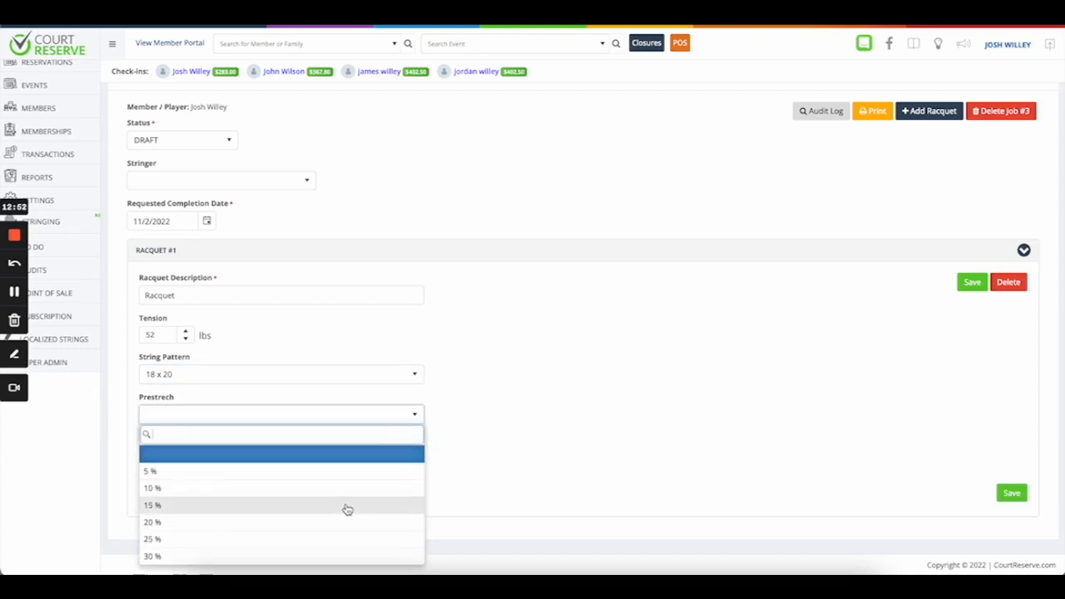
click(264, 506)
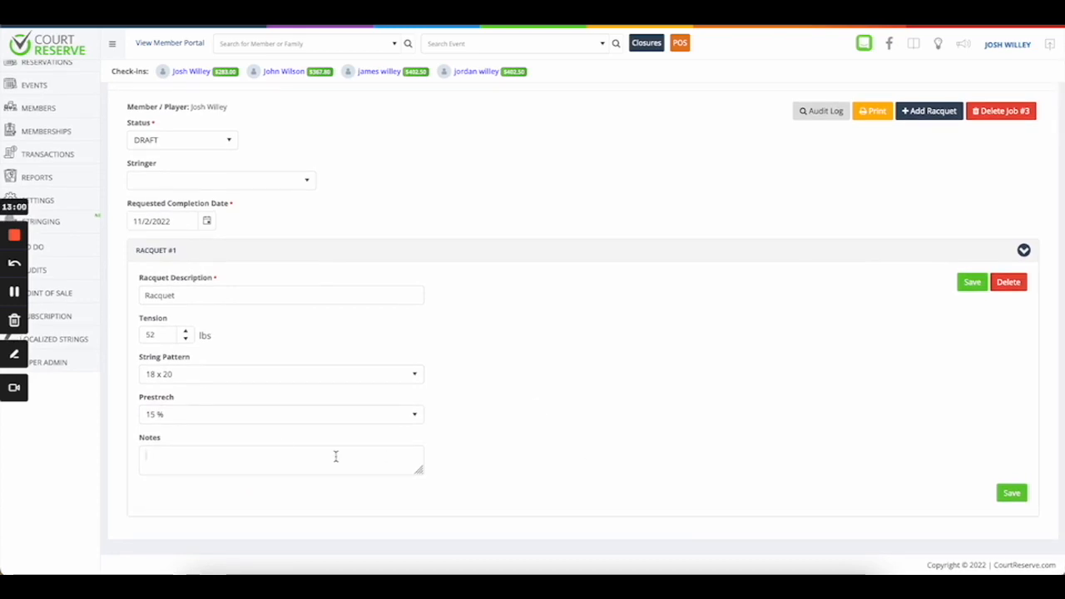
click(255, 461)
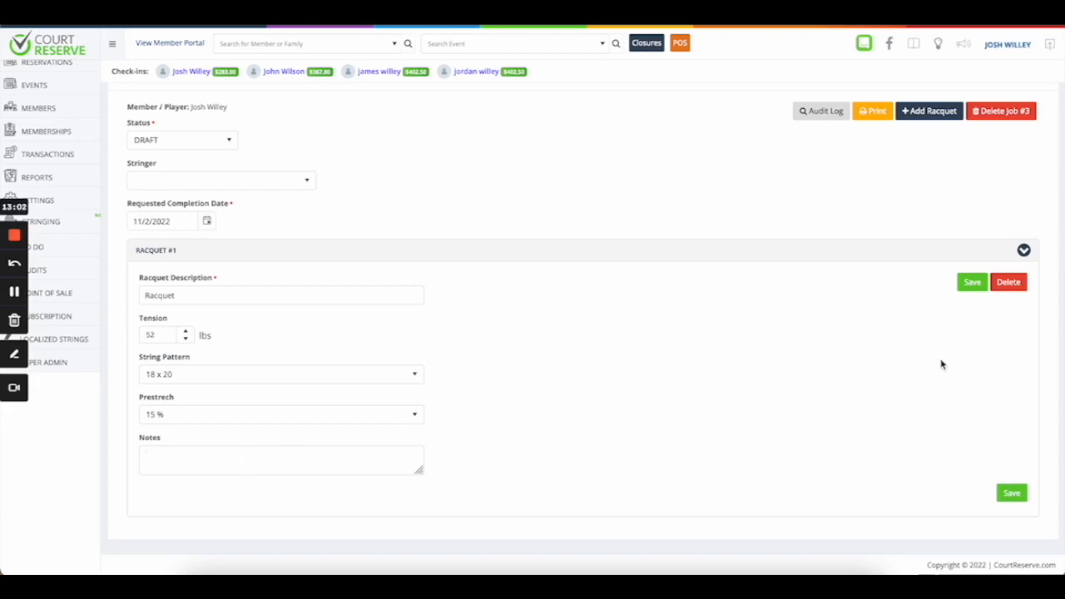
click(972, 283)
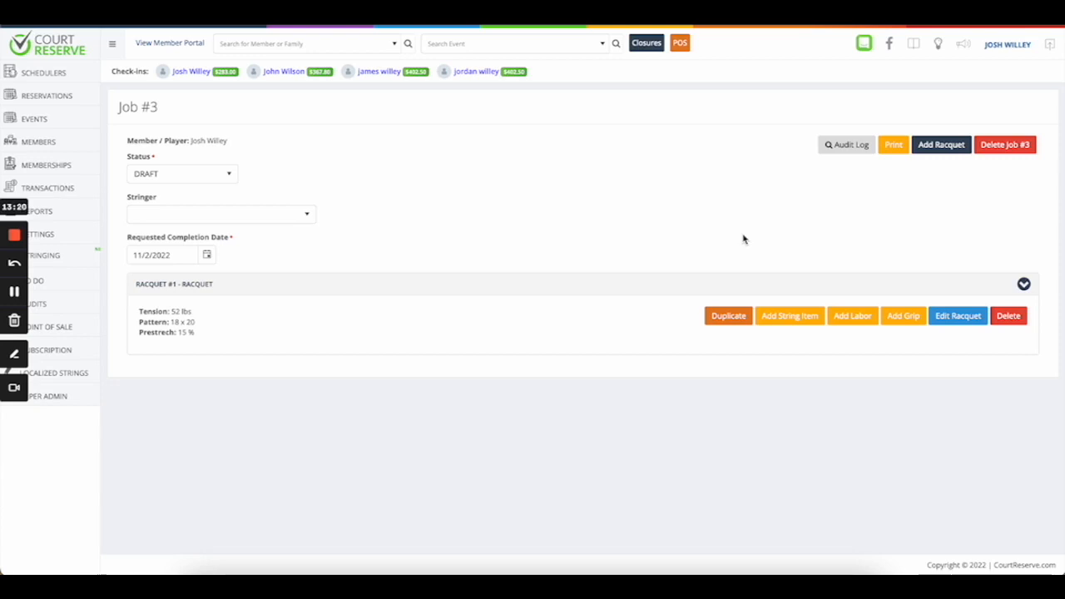
Add the String item in size Medium (6) to racquet #1 at $30.00.
click(790, 316)
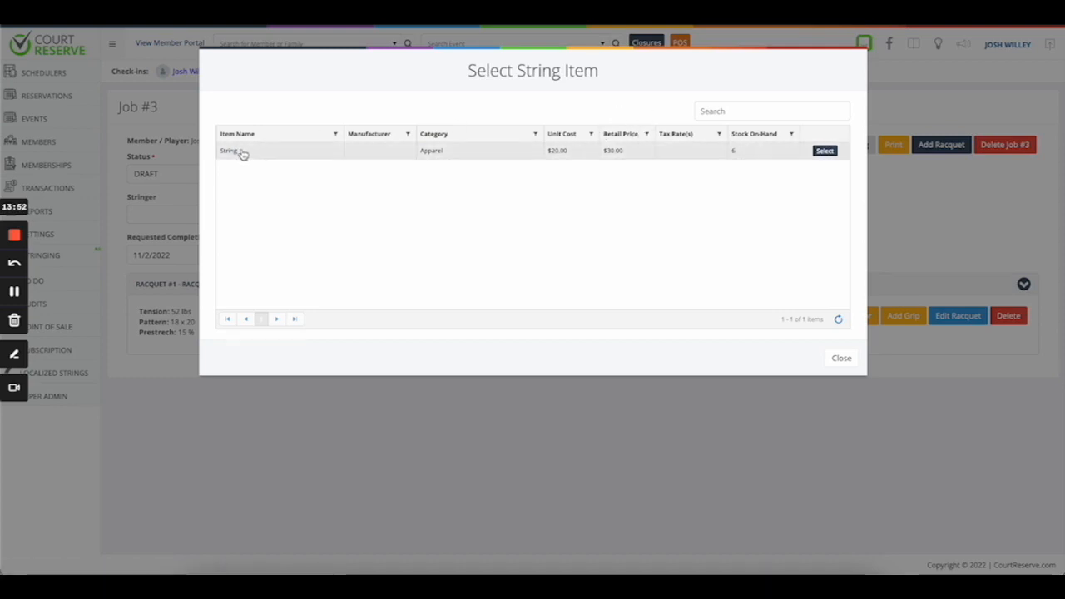
click(824, 152)
click(676, 140)
click(673, 165)
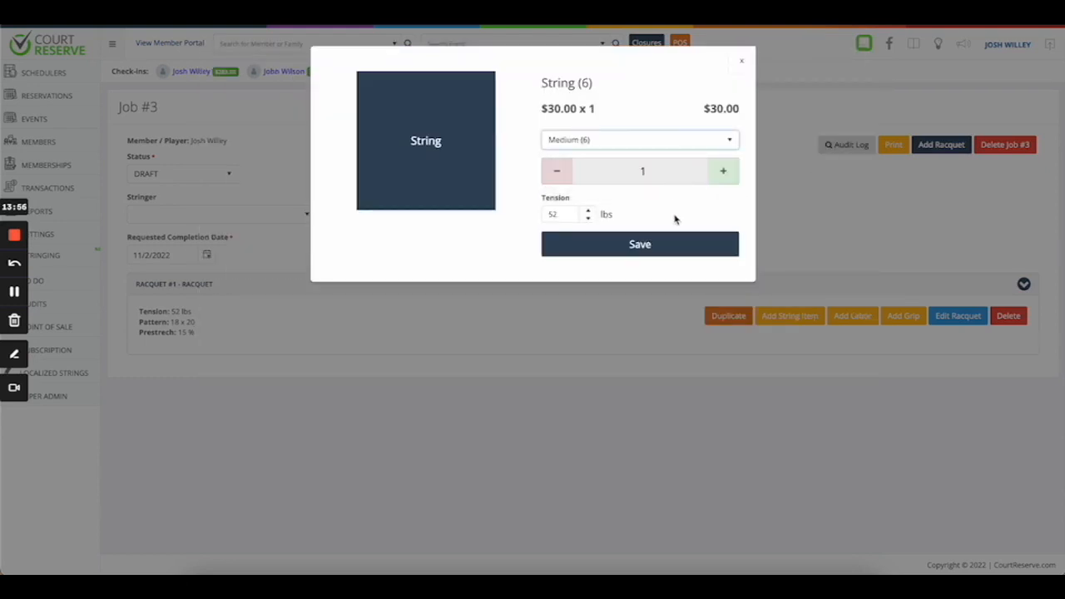
click(669, 244)
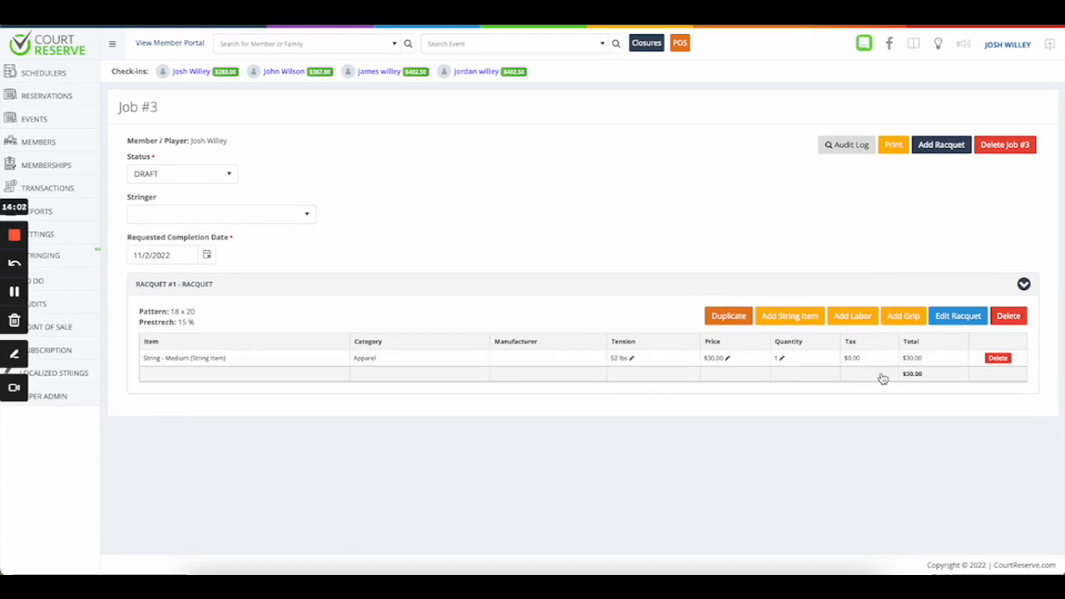
Add Stringing Labor at $40.00 with quantity 2 to racquet #1.
click(854, 317)
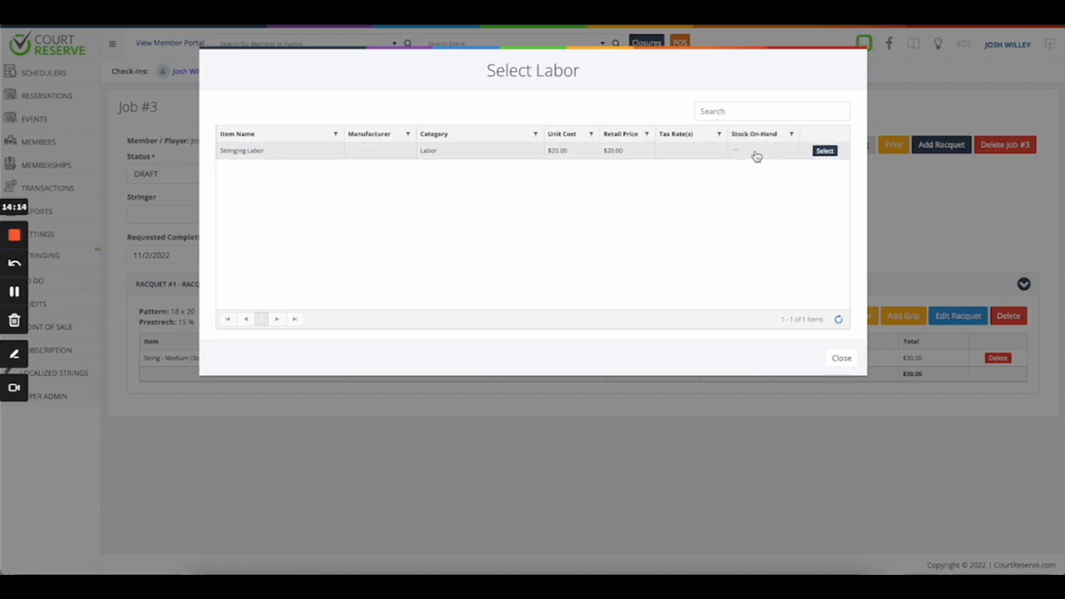
click(823, 151)
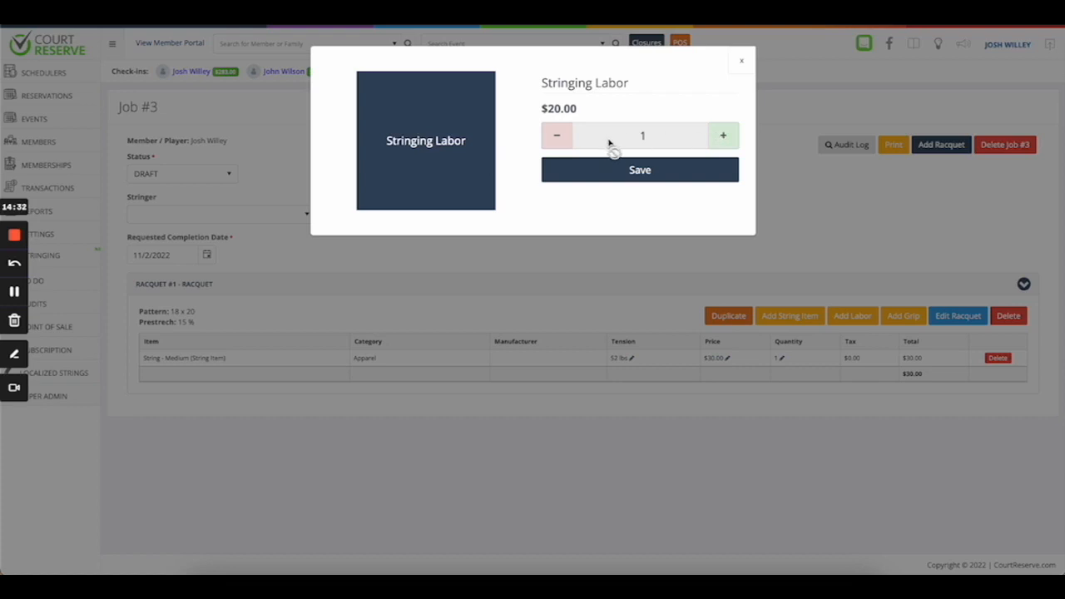
click(722, 138)
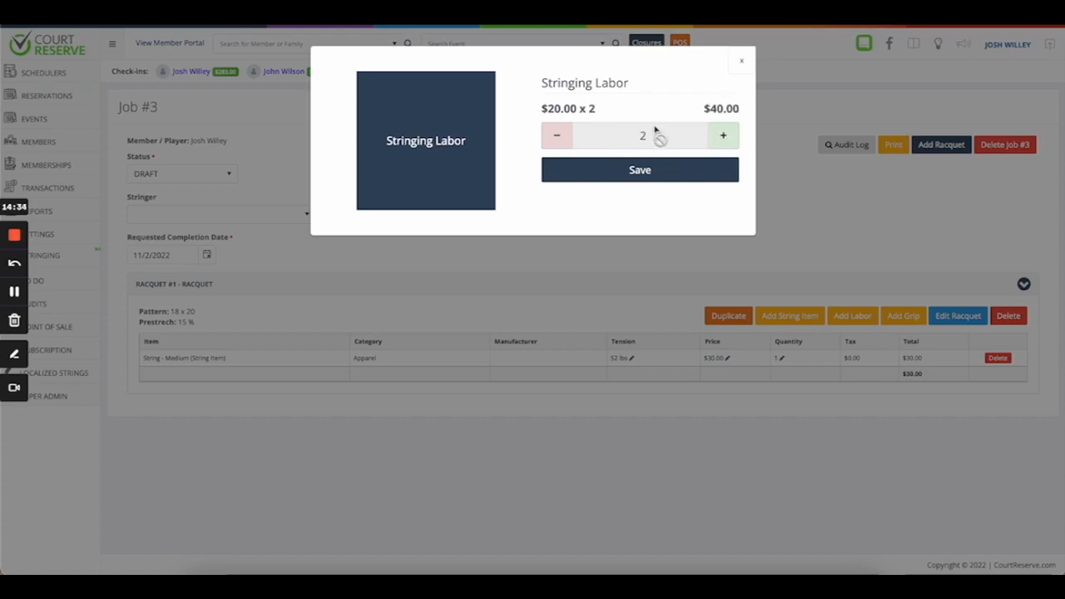
click(640, 171)
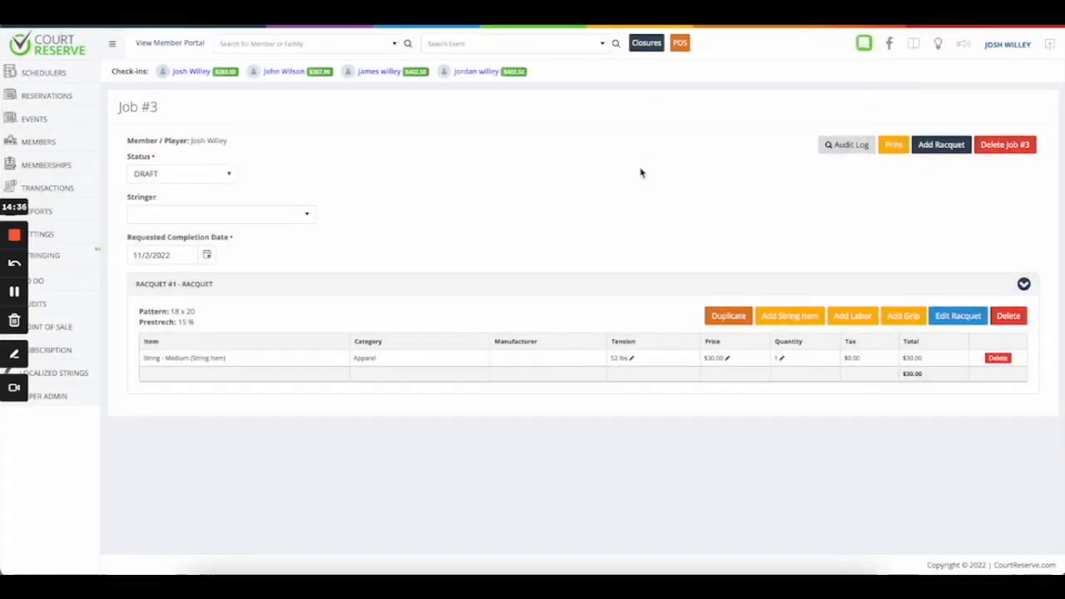
Add the $0.00 Grip item from inventory to racquet #1.
click(902, 319)
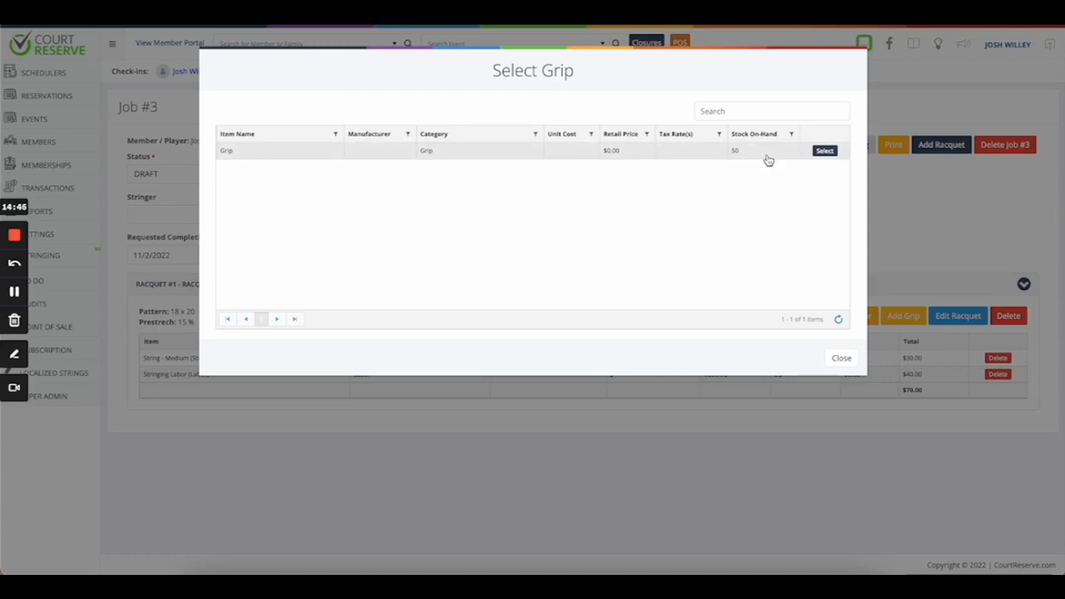
click(824, 151)
click(682, 171)
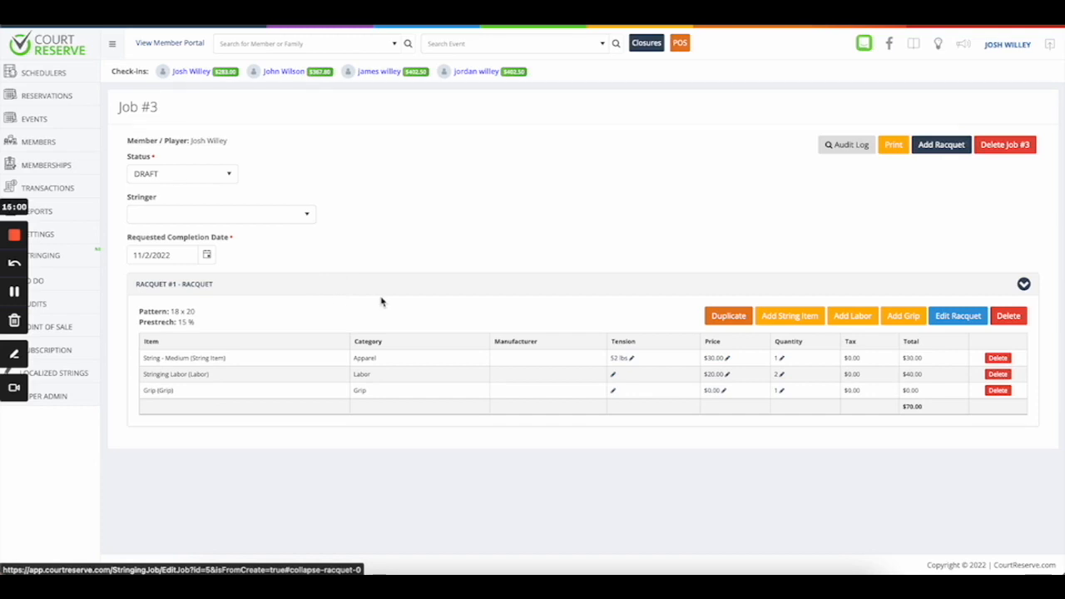
Assign a stringer to Job #3 and try setting its status to OPEN.
click(241, 214)
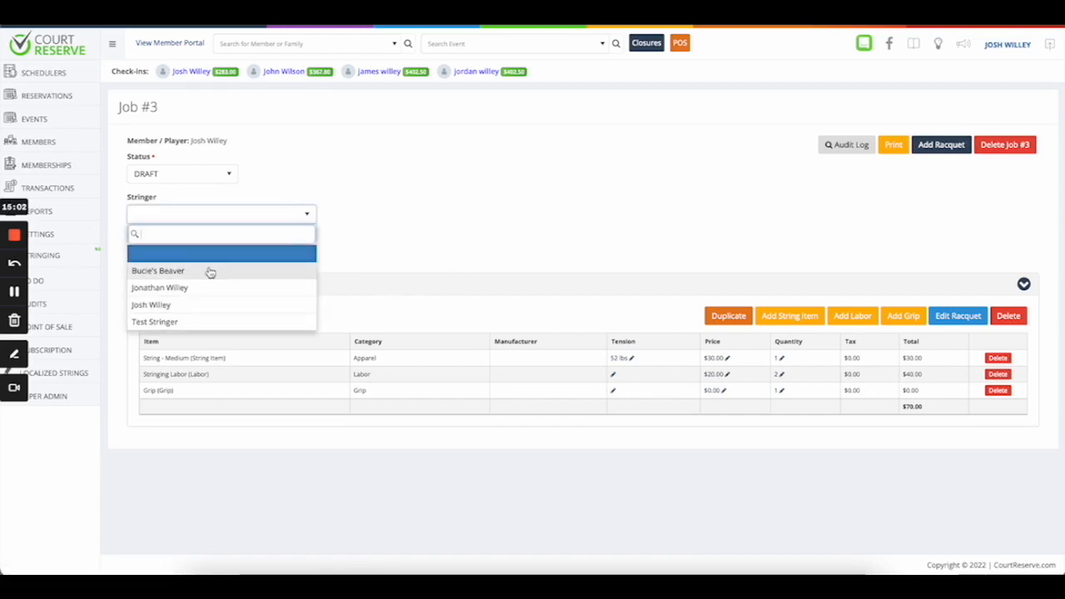
click(194, 305)
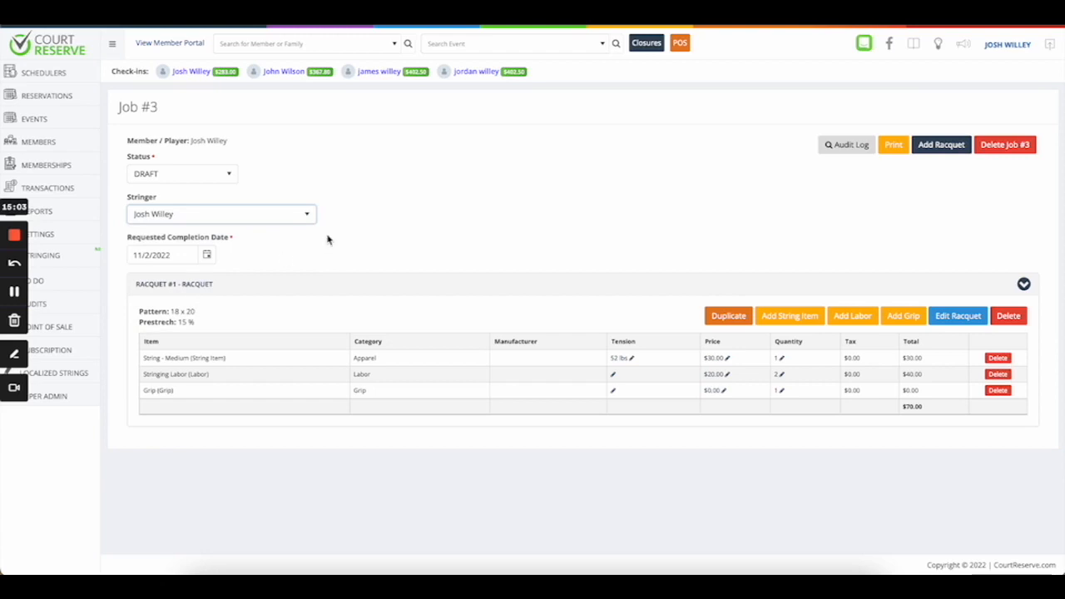
click(178, 175)
click(185, 215)
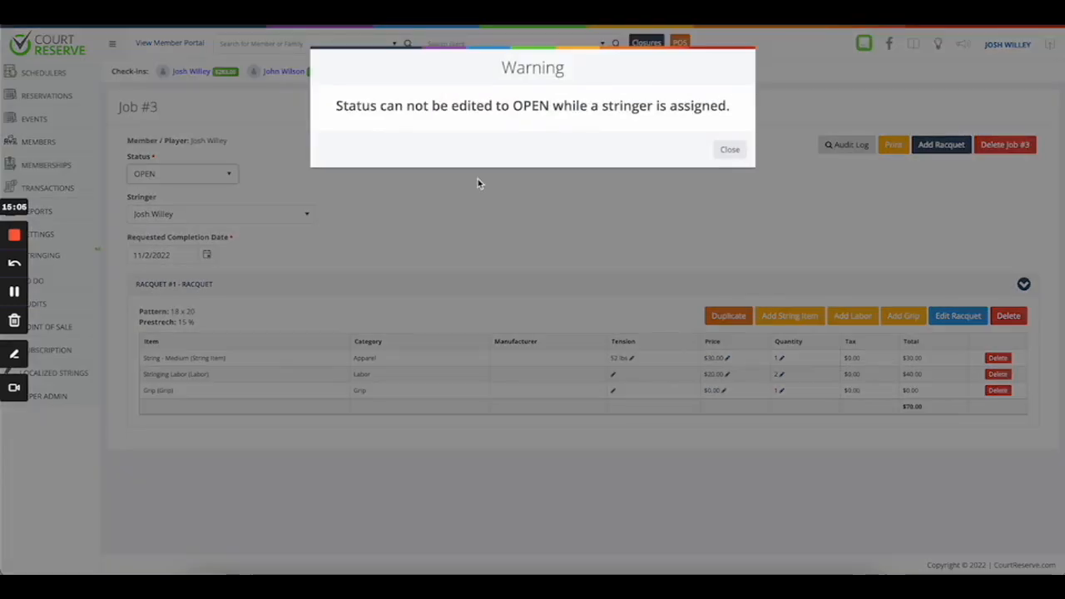
click(728, 150)
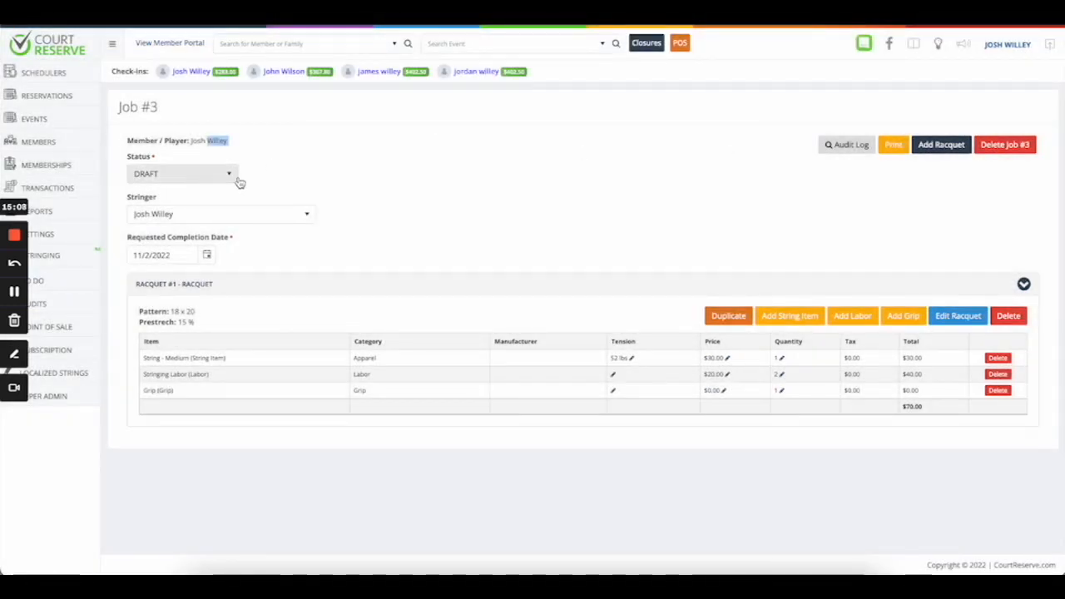
Set Job #3's status to IN PROCESS and return to the Stringing jobs list.
click(229, 177)
click(193, 231)
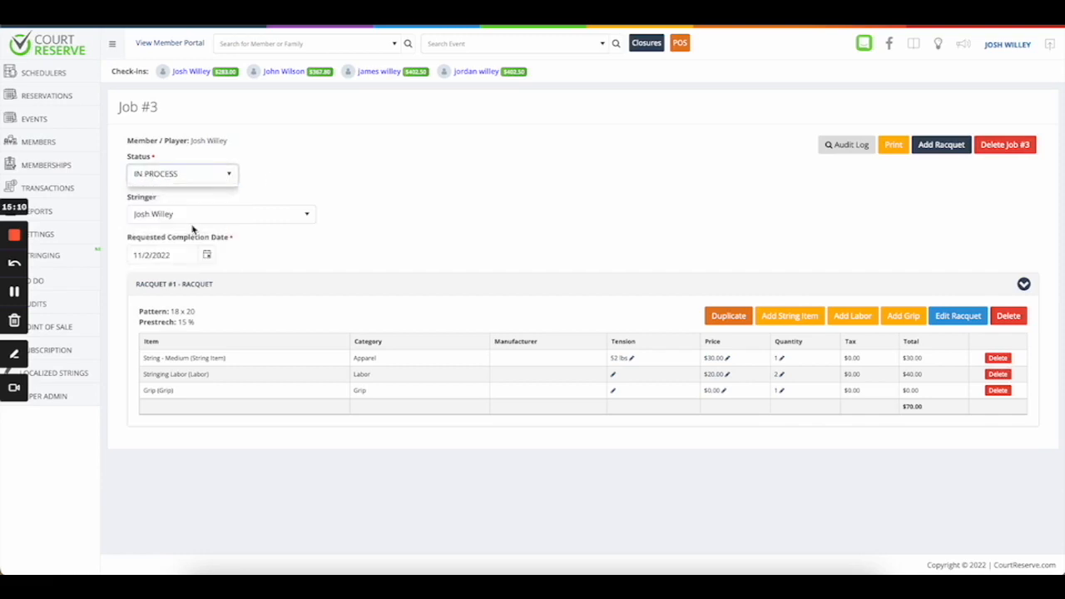
click(729, 159)
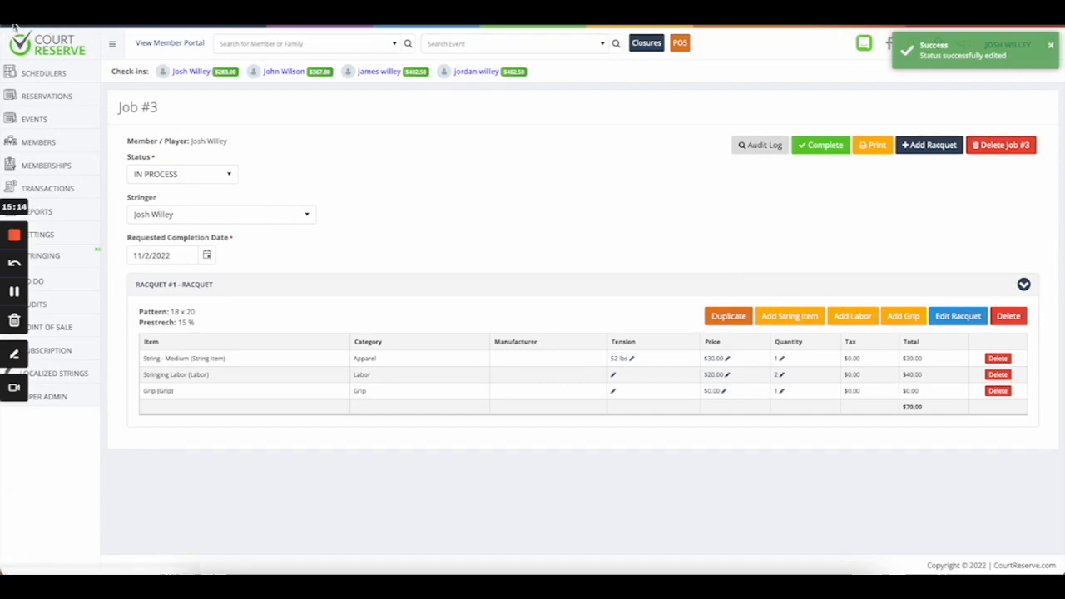
click(57, 259)
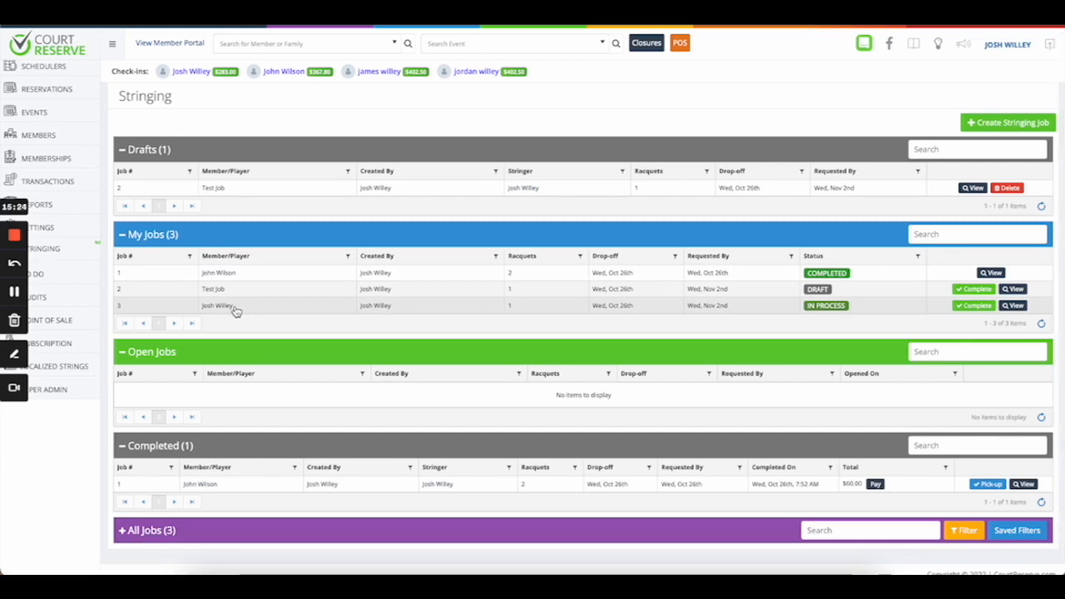
Glance at Job #2's details, then open Job #3 from the My Jobs list.
click(1017, 292)
key(alt+Left)
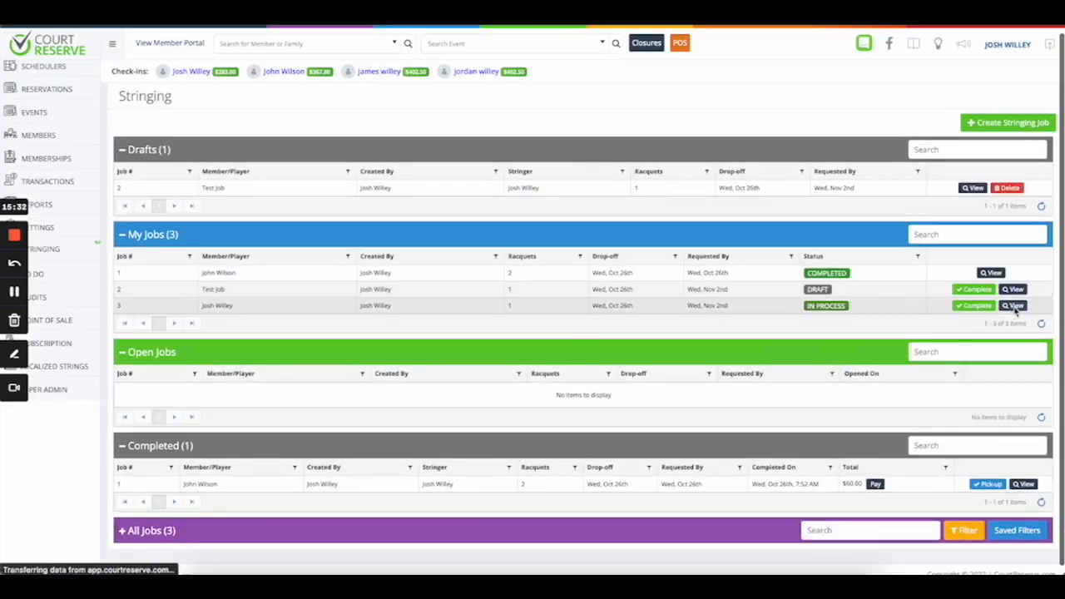
click(1014, 305)
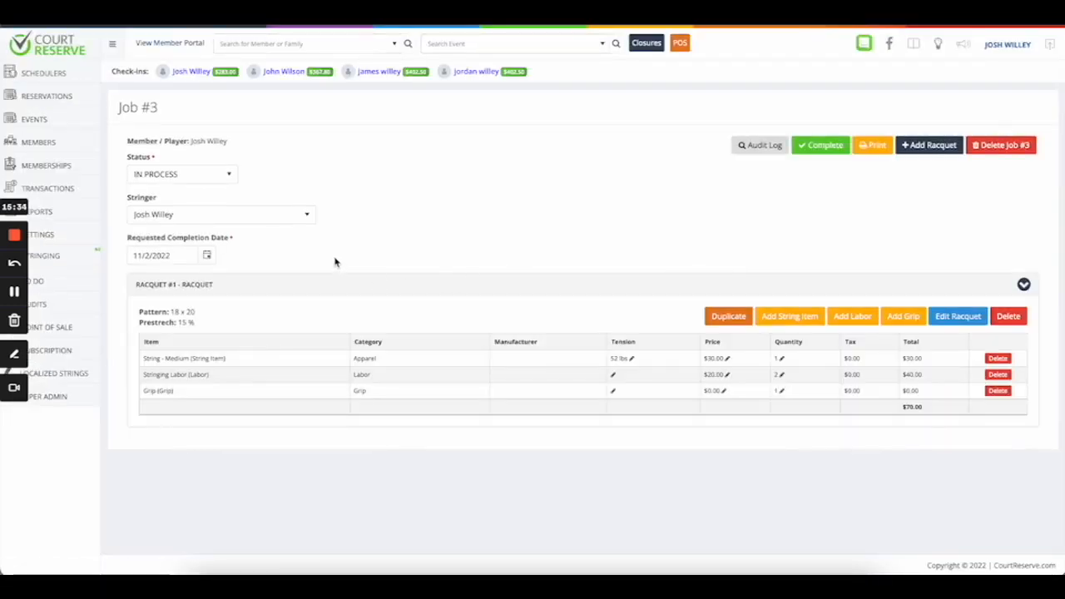
Change Job #3's status to COMPLETED and confirm the $70.00 fee creation.
click(220, 179)
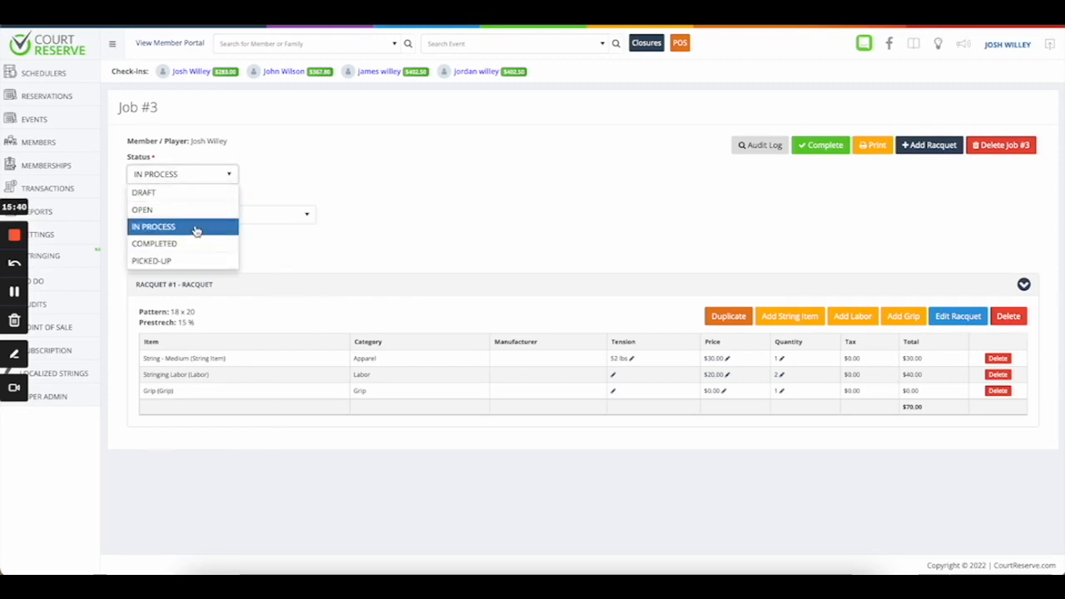
click(172, 245)
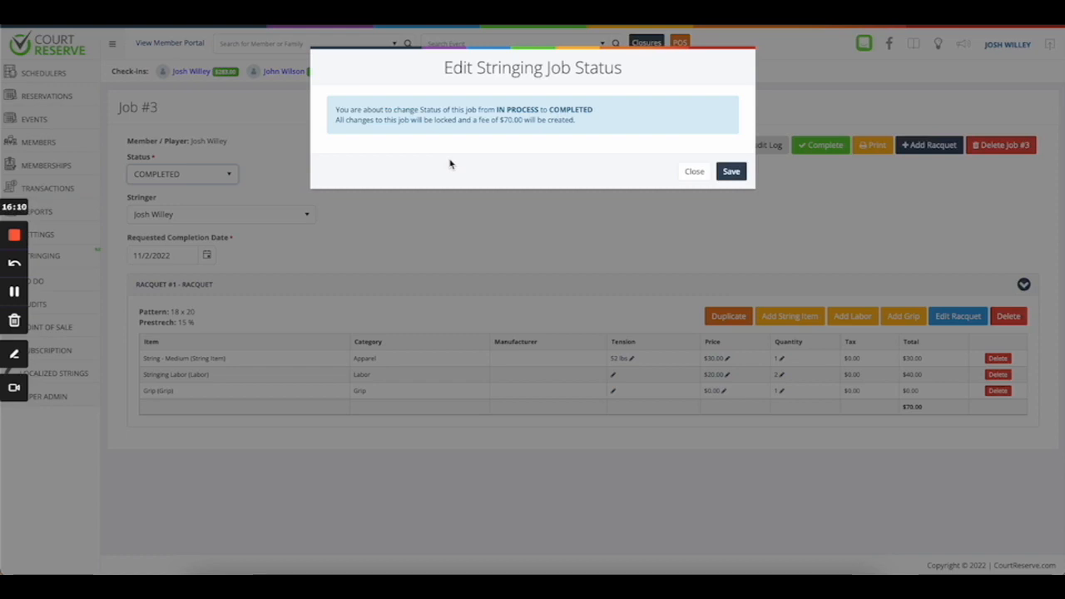
click(731, 172)
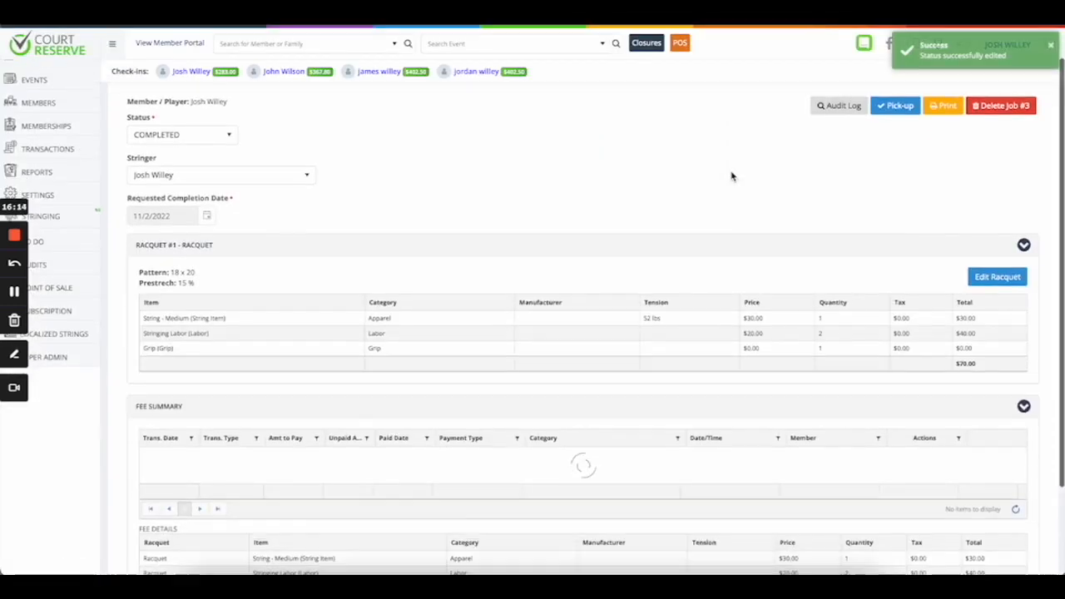
scroll(732, 176, down, 2)
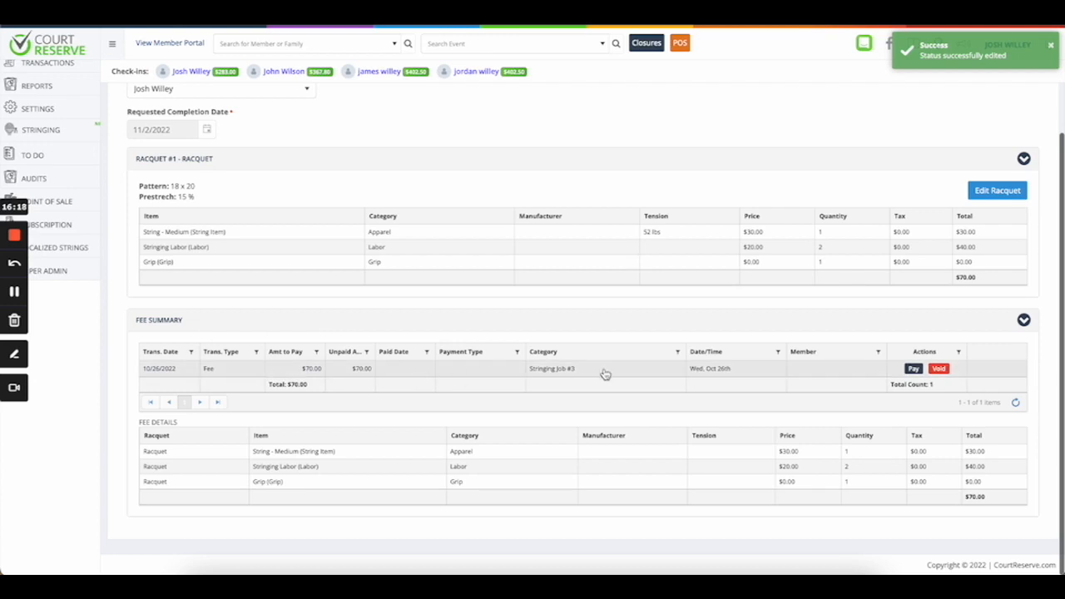
drag(574, 370, 533, 374)
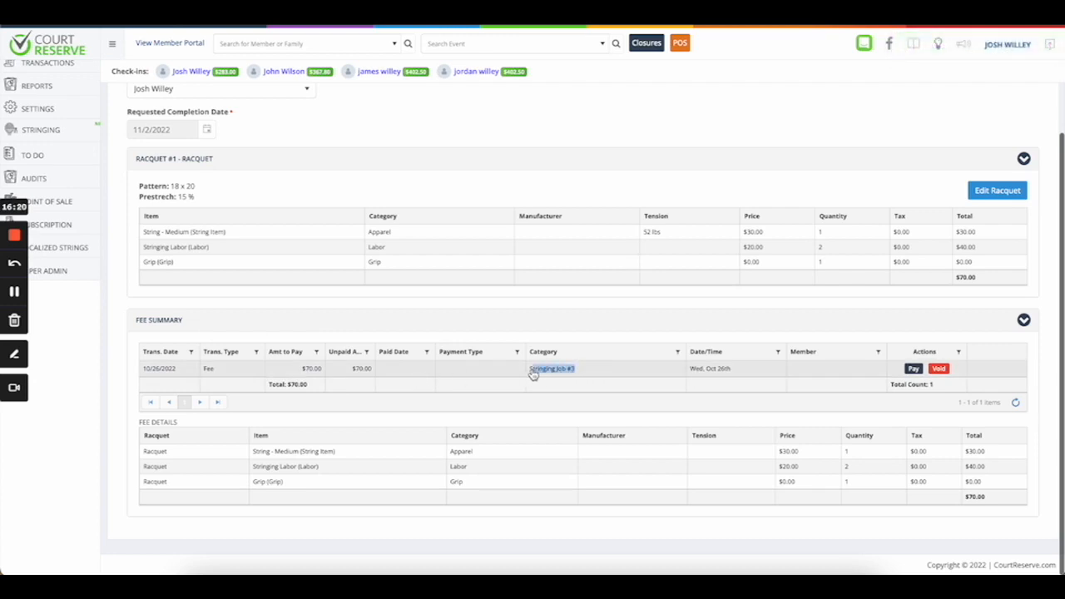
click(540, 373)
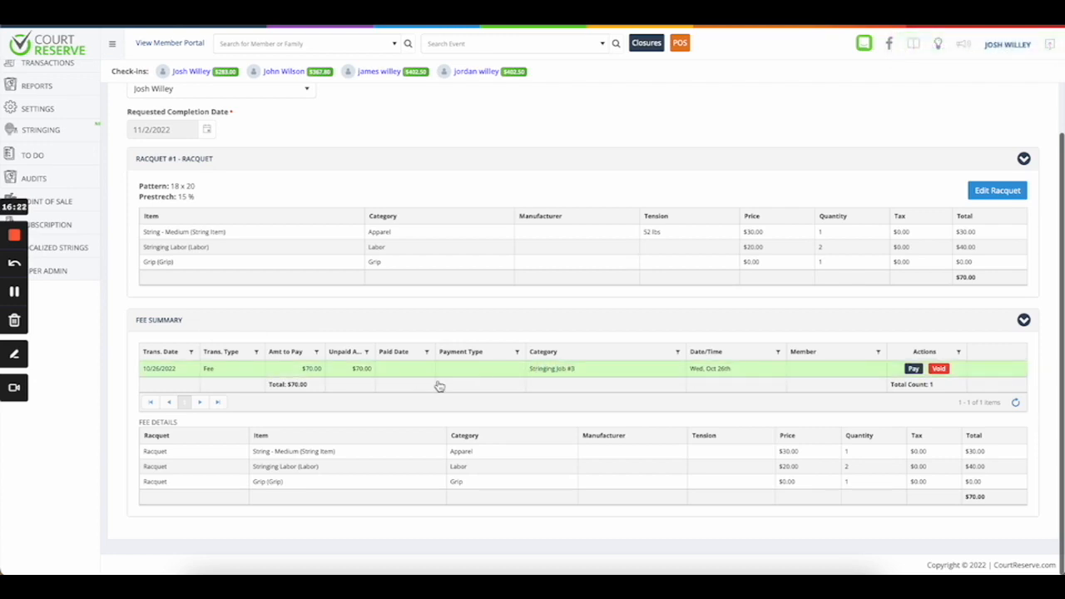
click(289, 371)
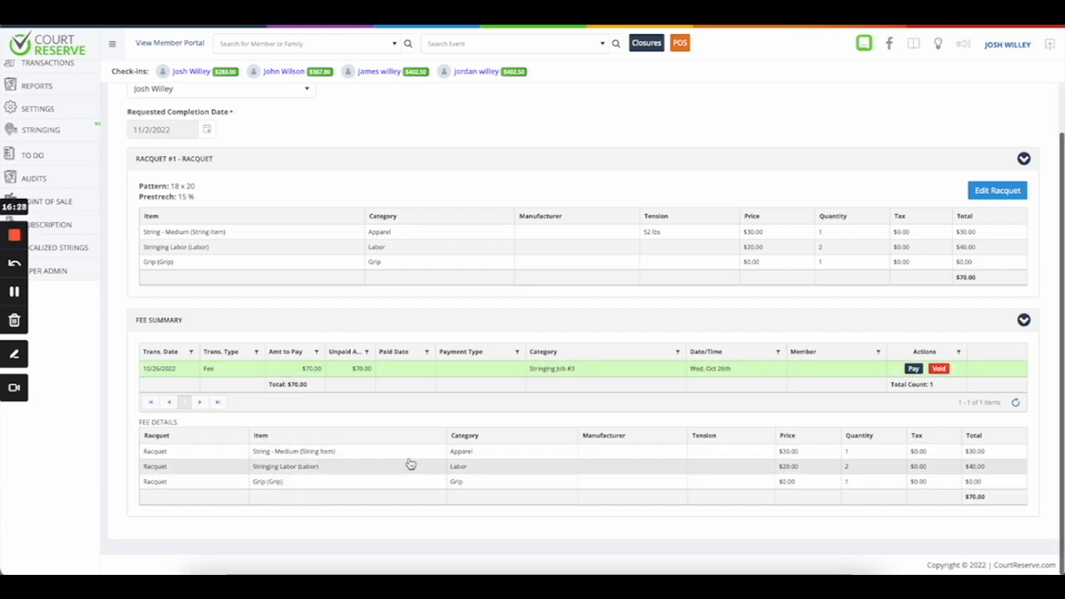
scroll(533, 359, up, 3)
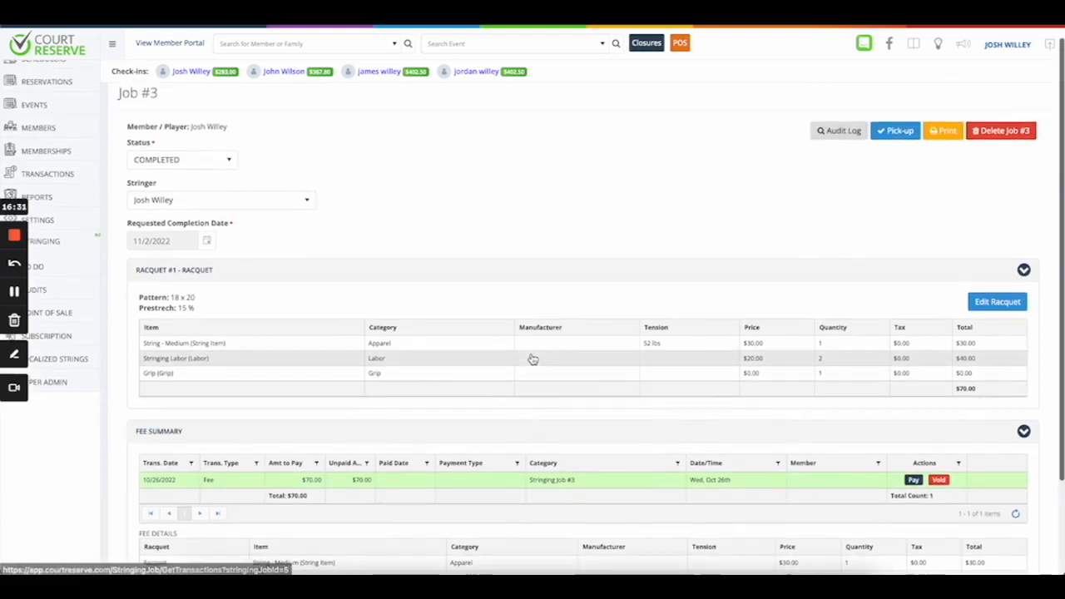
Go back to the Stringing jobs list and find Job #3 under Completed at $70.00.
click(69, 243)
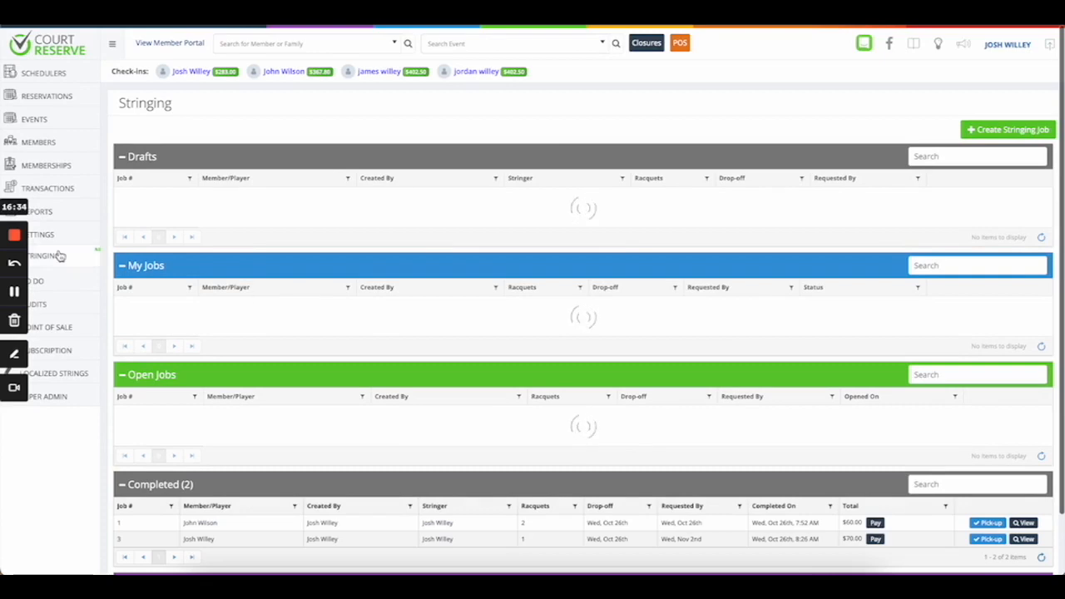
scroll(374, 293, down, 2)
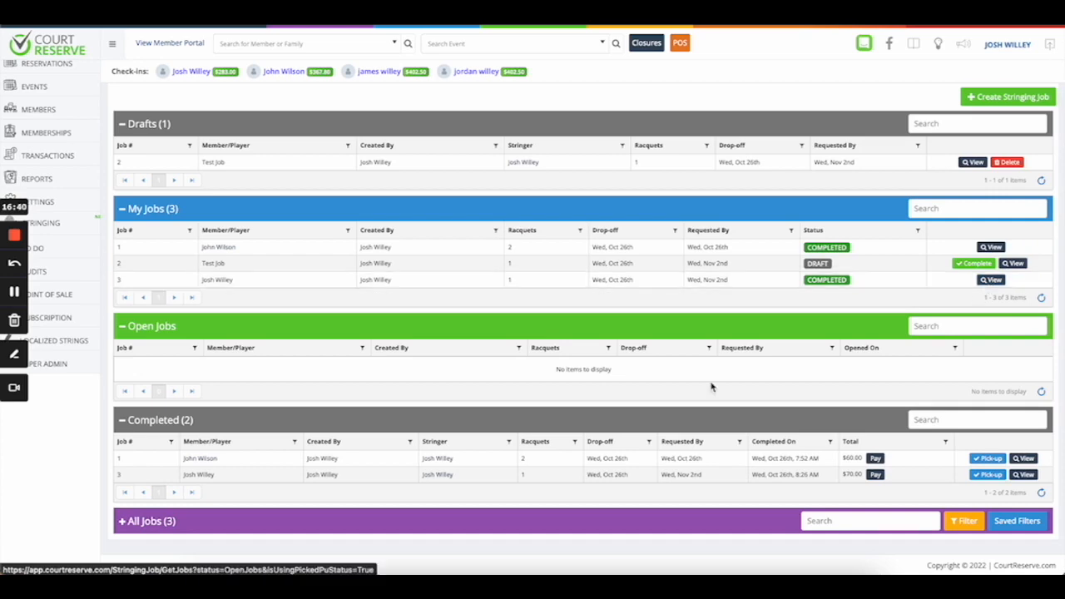
scroll(703, 395, down, 1)
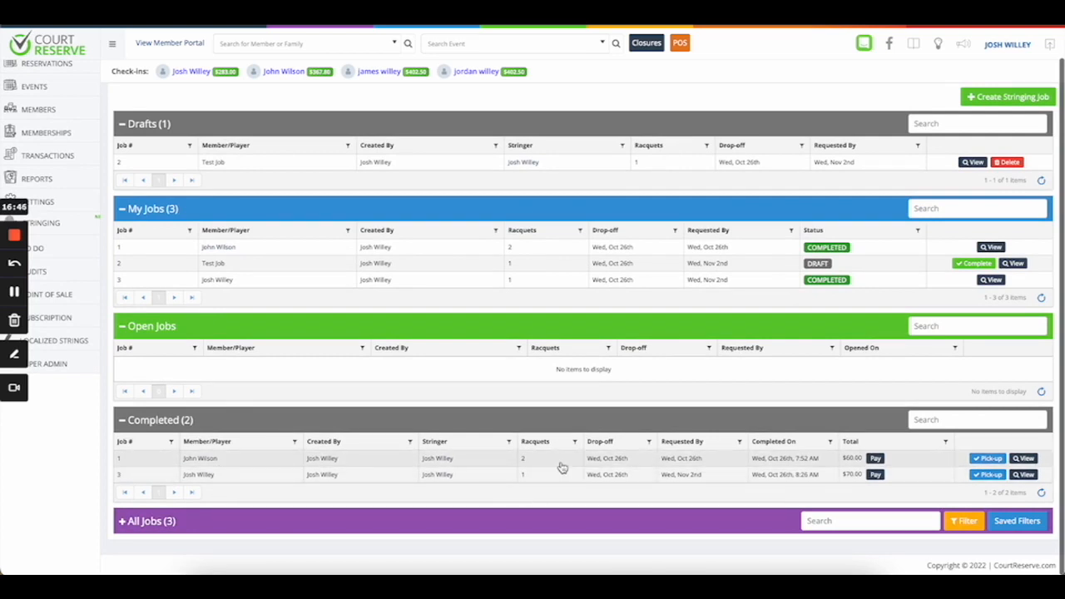
click(875, 475)
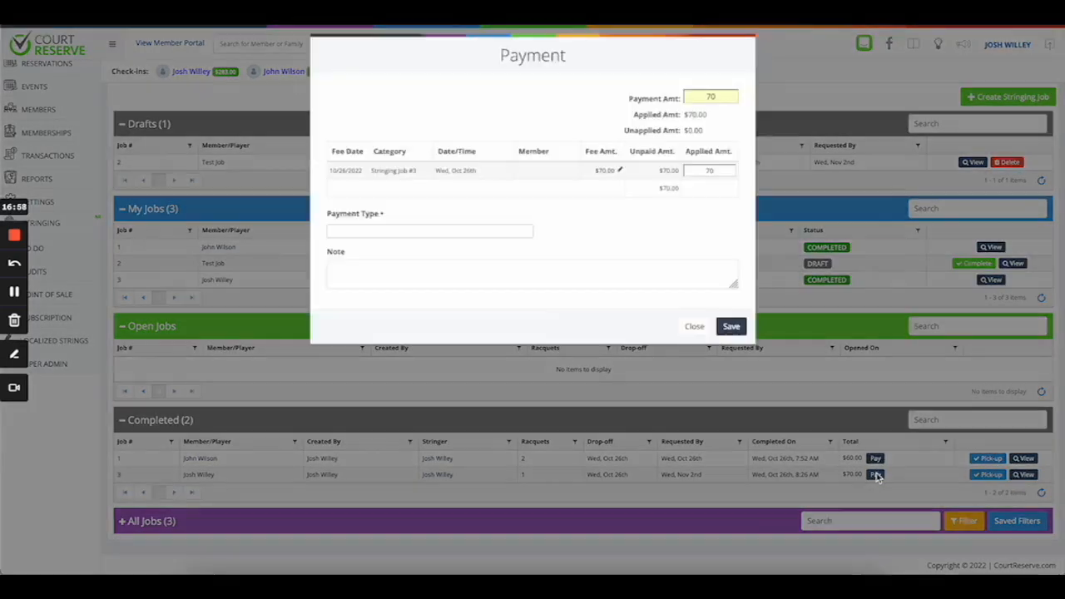
click(488, 250)
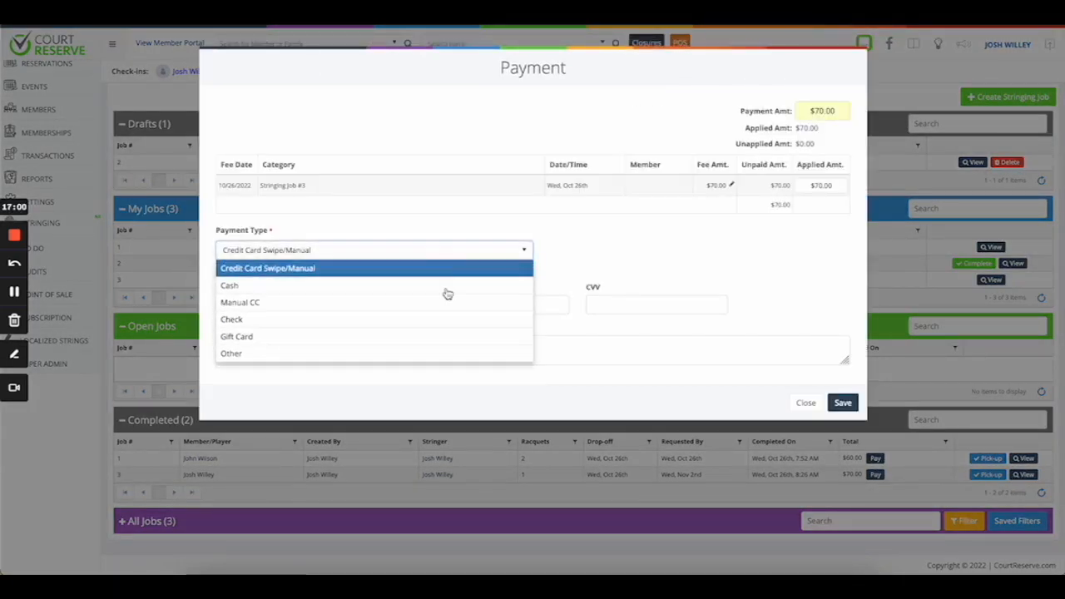
click(677, 278)
click(806, 402)
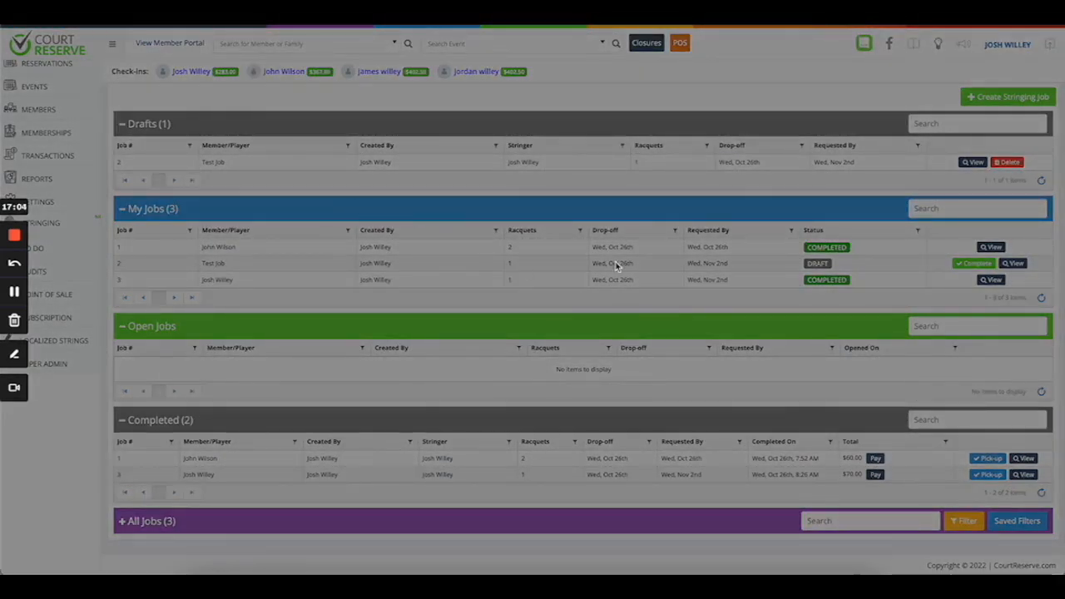
click(804, 403)
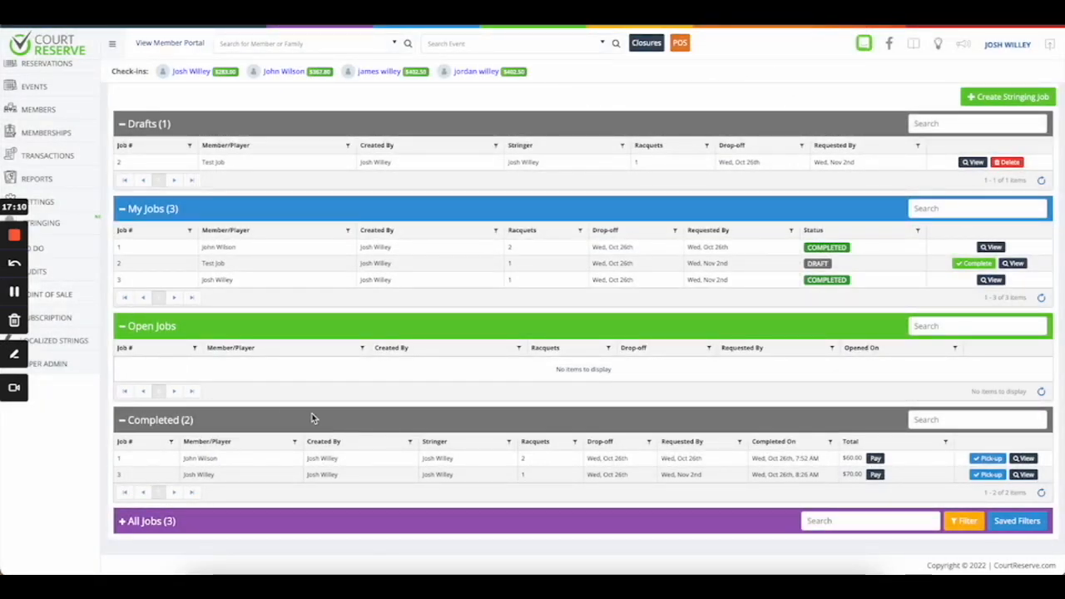
click(991, 247)
click(212, 176)
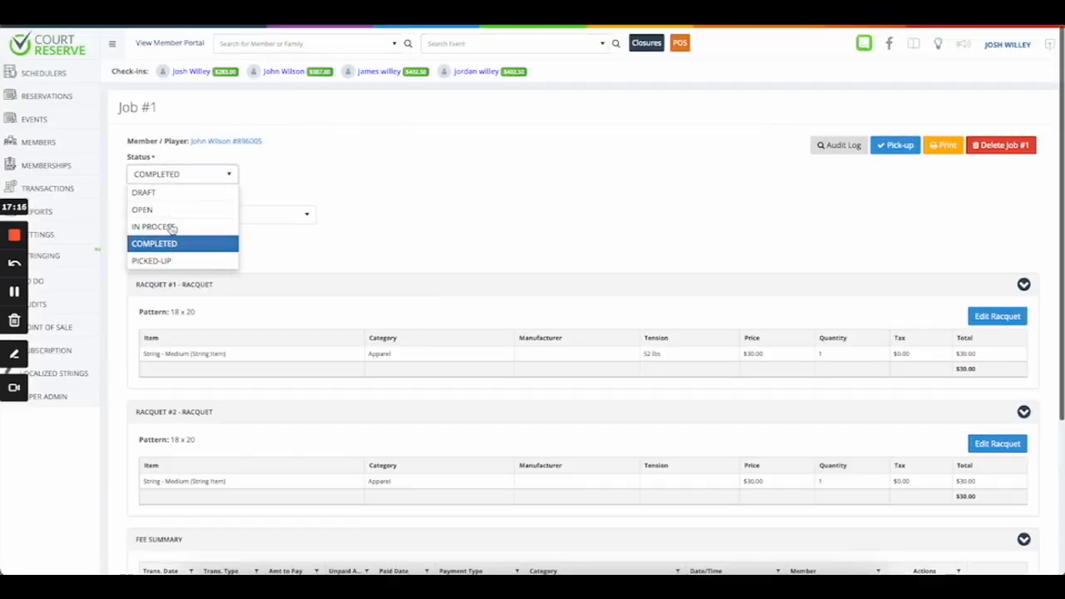
click(394, 193)
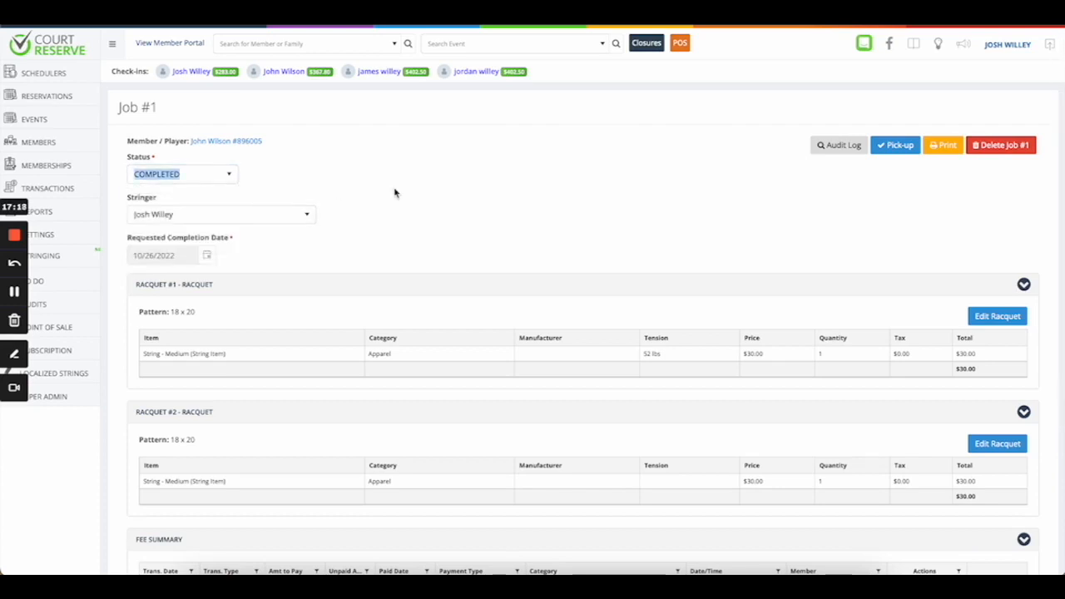
key(alt+Left)
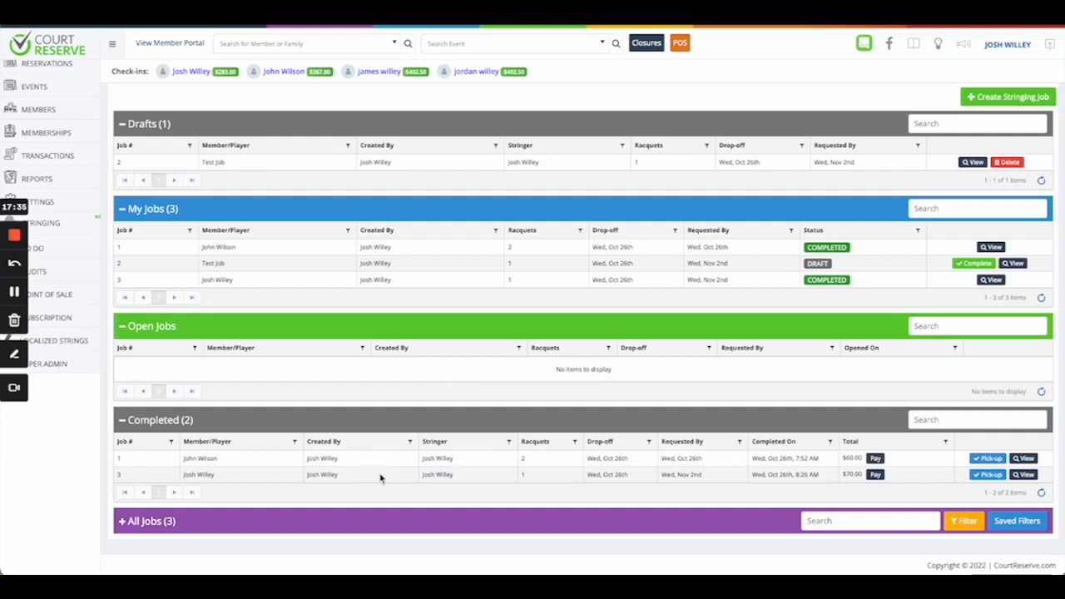
Mark Job #1 and then Job #3 as picked up, confirming each with Yes.
click(986, 462)
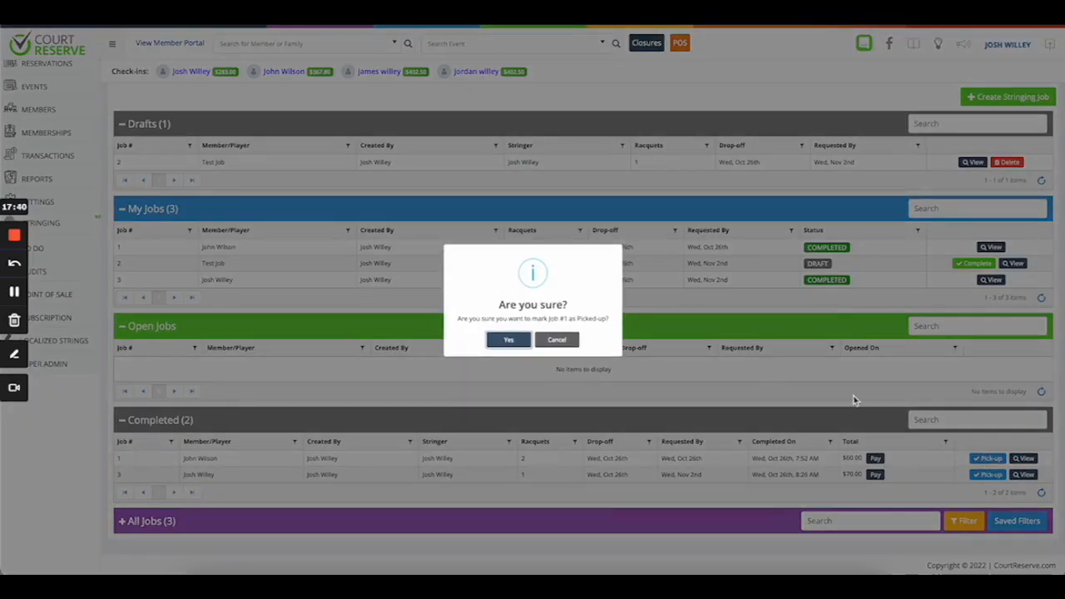
click(501, 339)
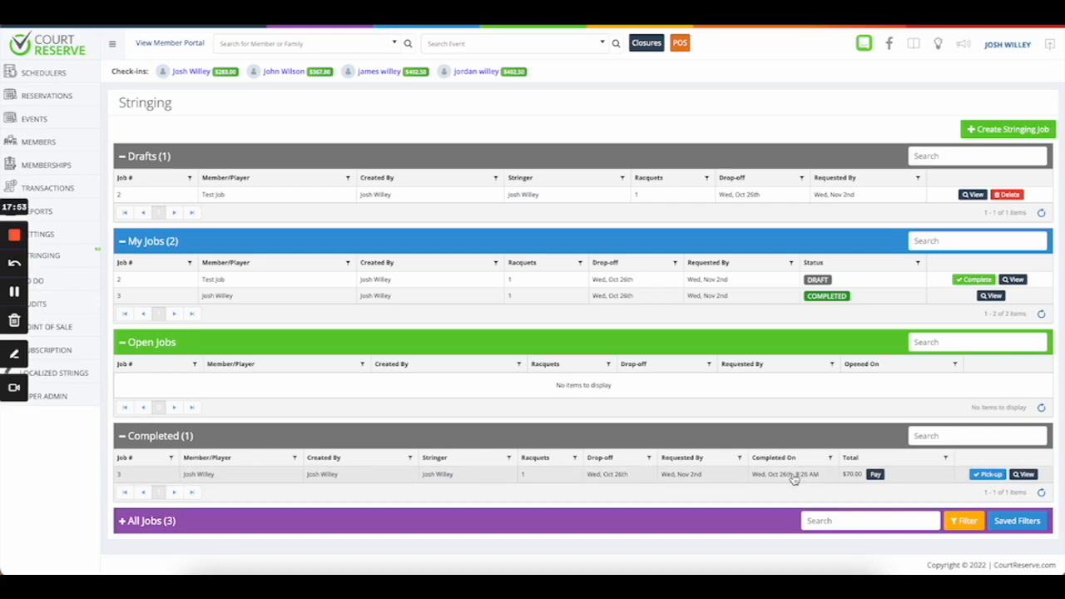
click(989, 474)
click(508, 341)
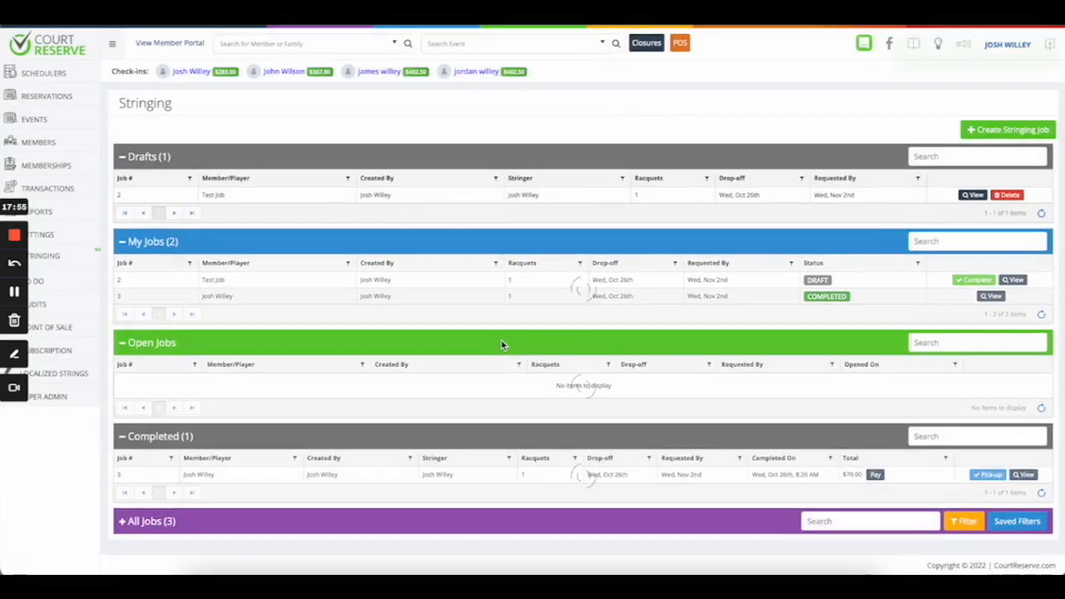